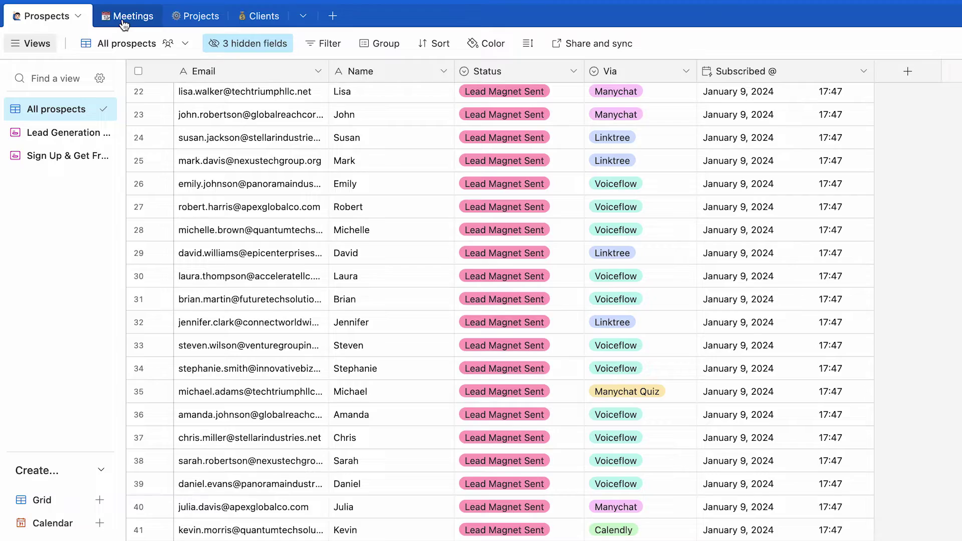
- Show the Meetings table, where the first record has TestProjectCode, an $80,000.00 quote and contract link
{"action": "left_click", "coordinate": [124, 20]}
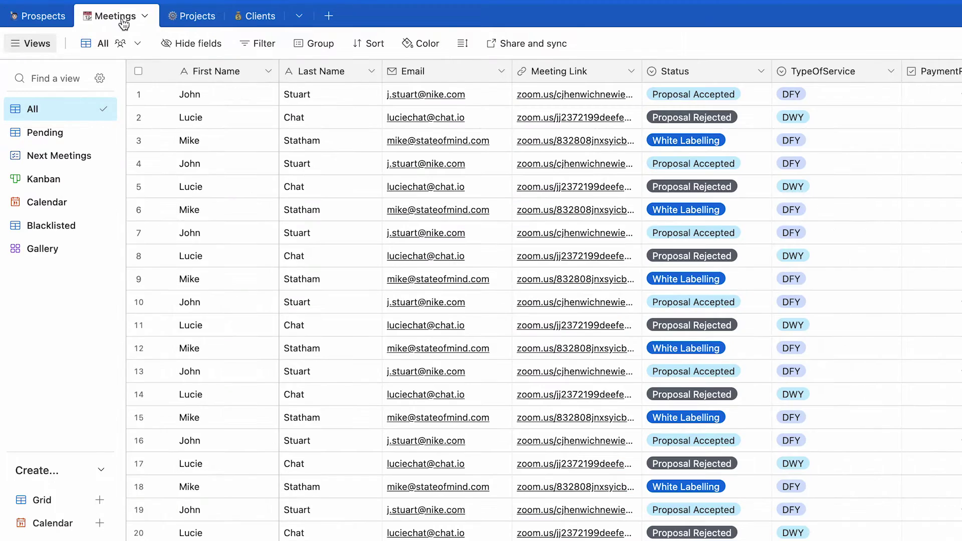
{"action": "left_click", "coordinate": [186, 19]}
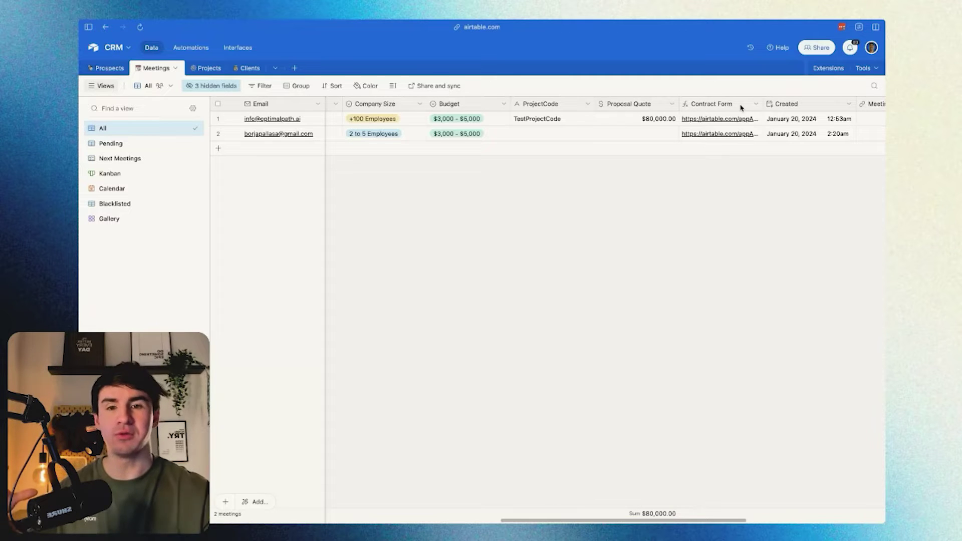
- Inspect the Contract Form field's CONCATENATE formula, then move to the Projects table
{"action": "left_click", "coordinate": [206, 68]}
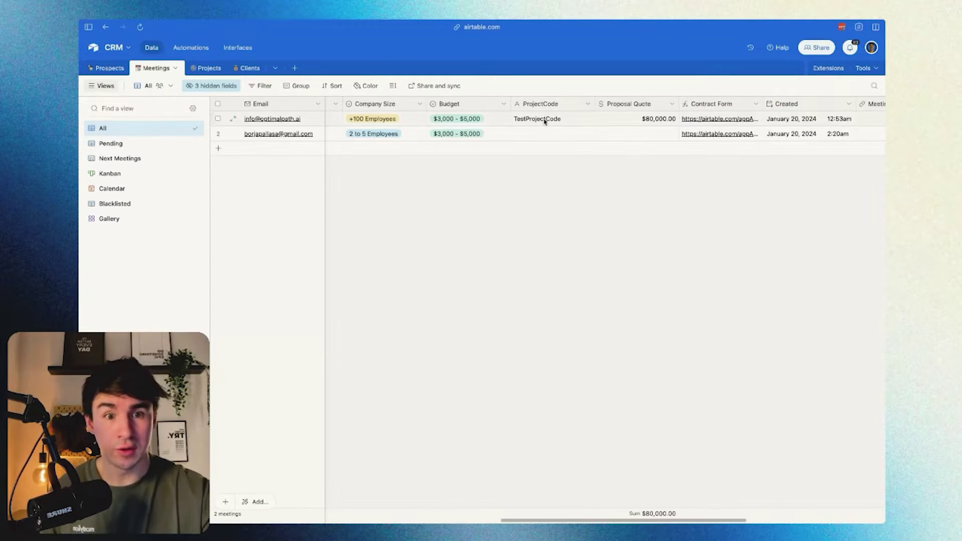
{"action": "left_click", "coordinate": [207, 68]}
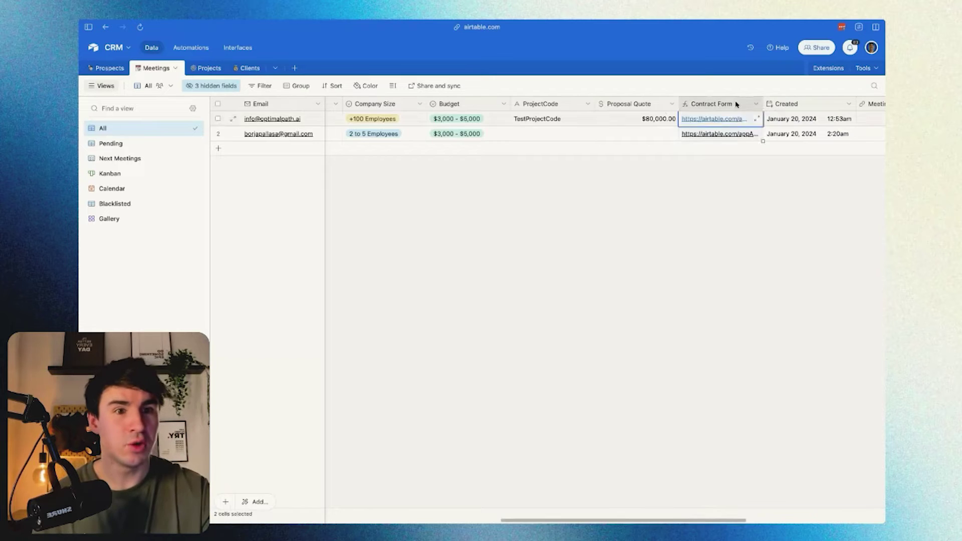
{"action": "double_click", "coordinate": [679, 104]}
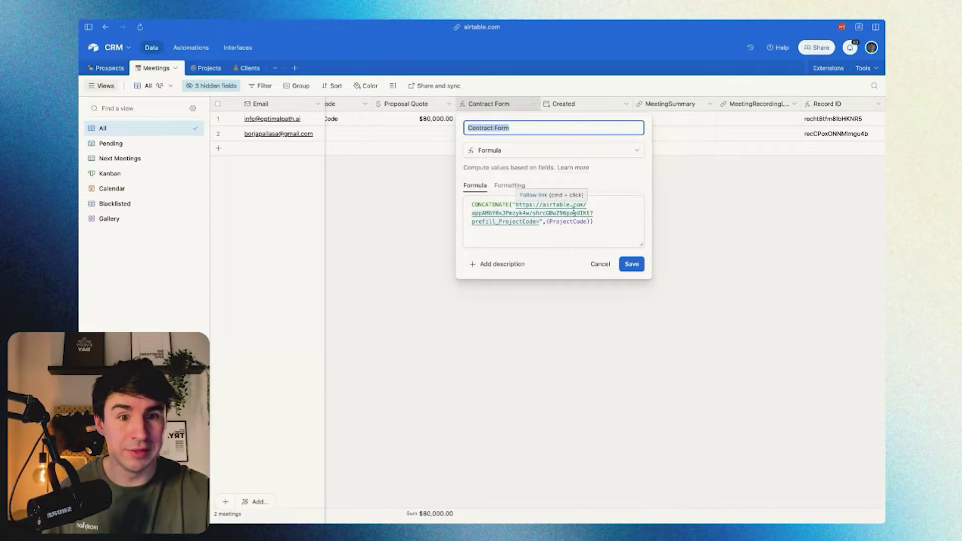
{"action": "left_click", "coordinate": [201, 67]}
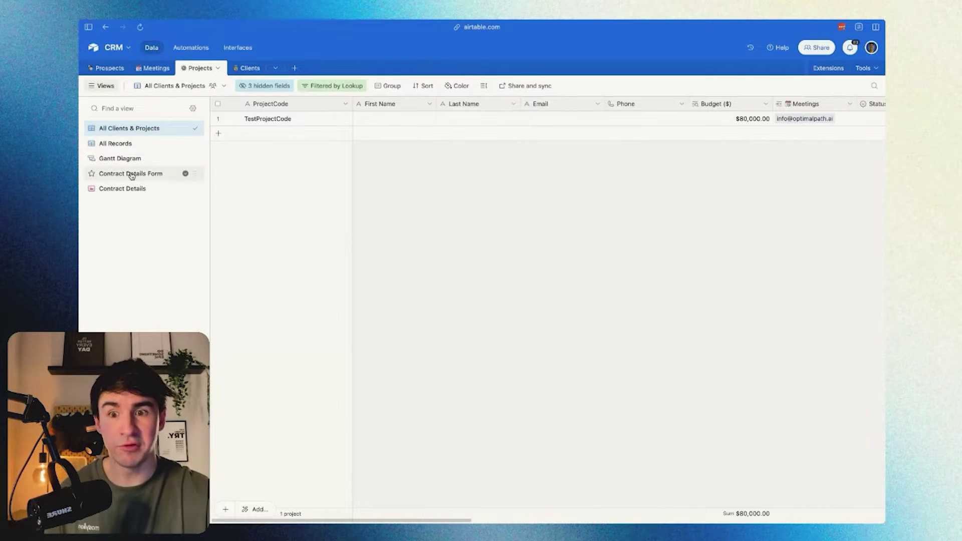
- Open the Contract Details Form view and show its shareable form link
{"action": "left_click", "coordinate": [131, 174]}
{"action": "scroll", "coordinate": [526, 236], "scroll_direction": "down", "scroll_amount": 10}
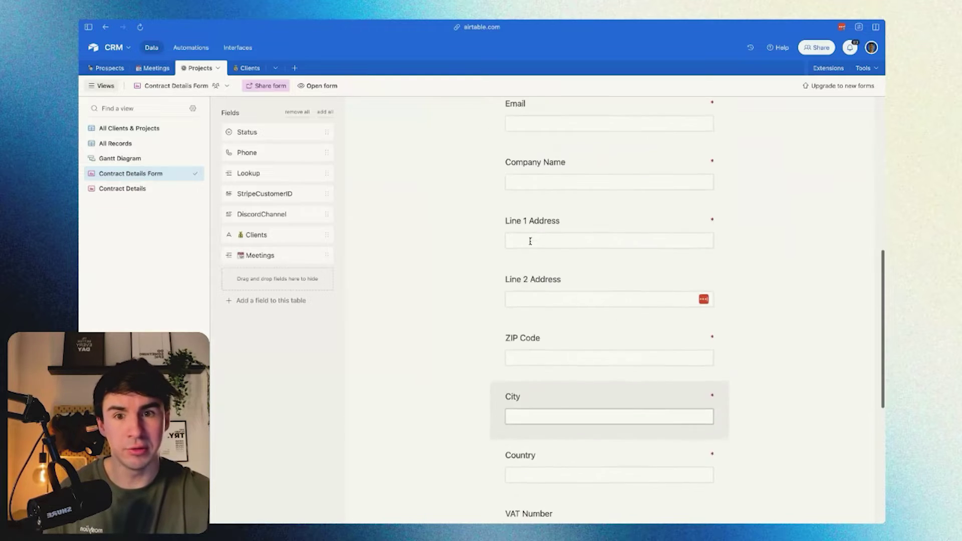
{"action": "scroll", "coordinate": [530, 241], "scroll_direction": "up", "scroll_amount": 2}
{"action": "left_click", "coordinate": [266, 85]}
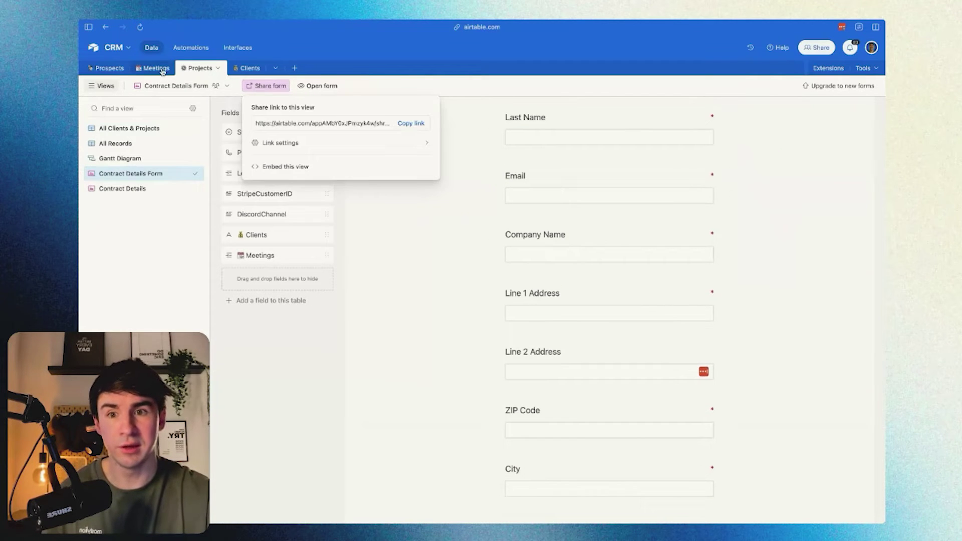
- Open row 1's Contract Form link to check TestProjectCode is prefilled, then go back to Meetings
{"action": "left_click", "coordinate": [161, 69]}
{"action": "double_click", "coordinate": [500, 104]}
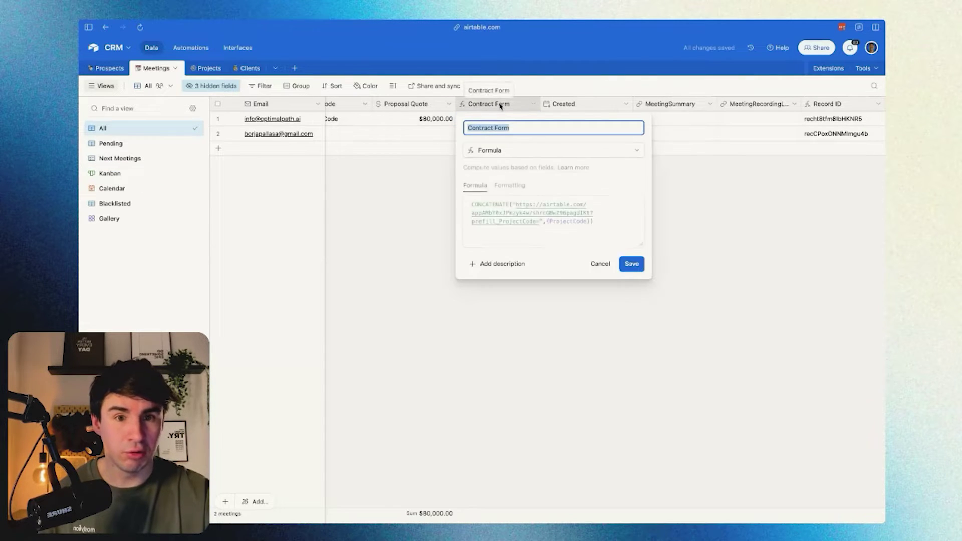
{"action": "key", "text": "Return"}
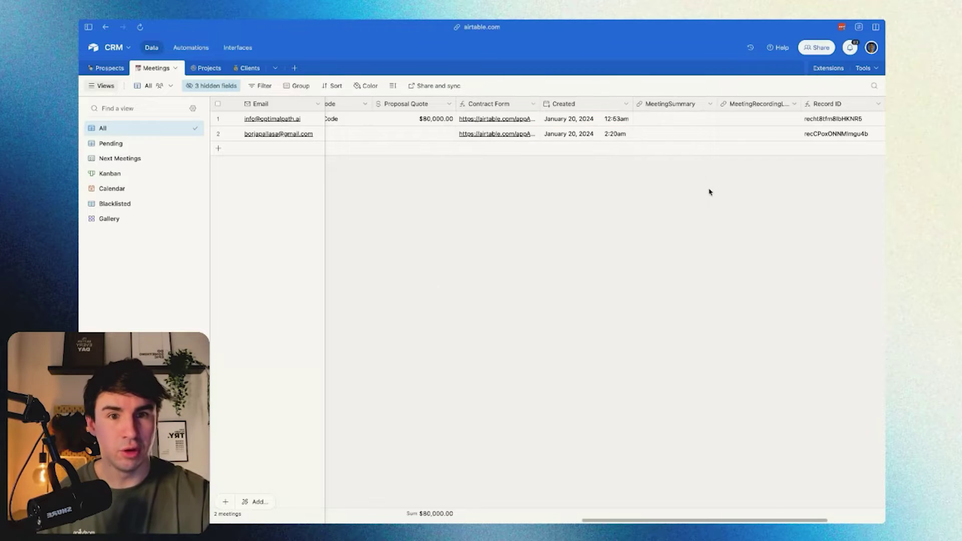
{"action": "left_click", "coordinate": [498, 120]}
{"action": "left_click", "coordinate": [498, 120]}
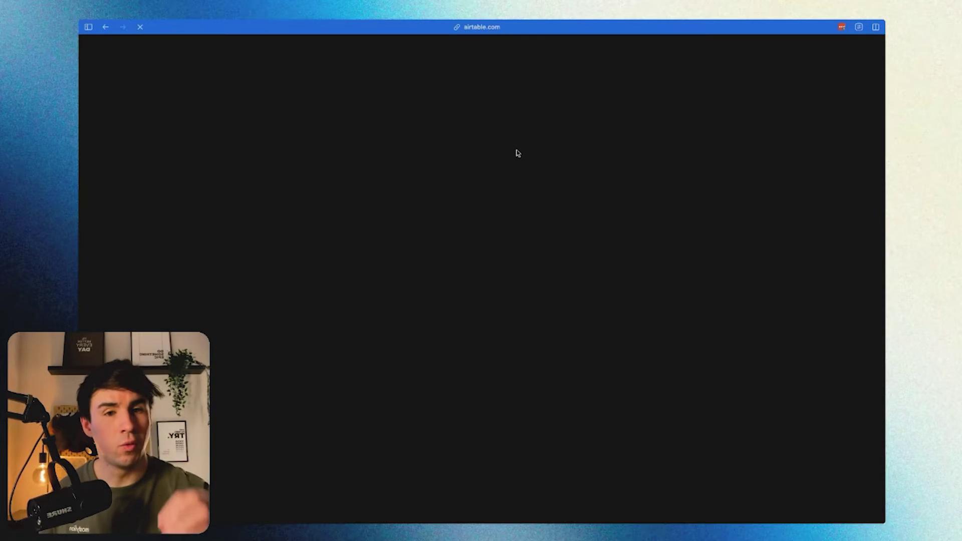
{"action": "scroll", "coordinate": [330, 177], "scroll_direction": "down", "scroll_amount": 2}
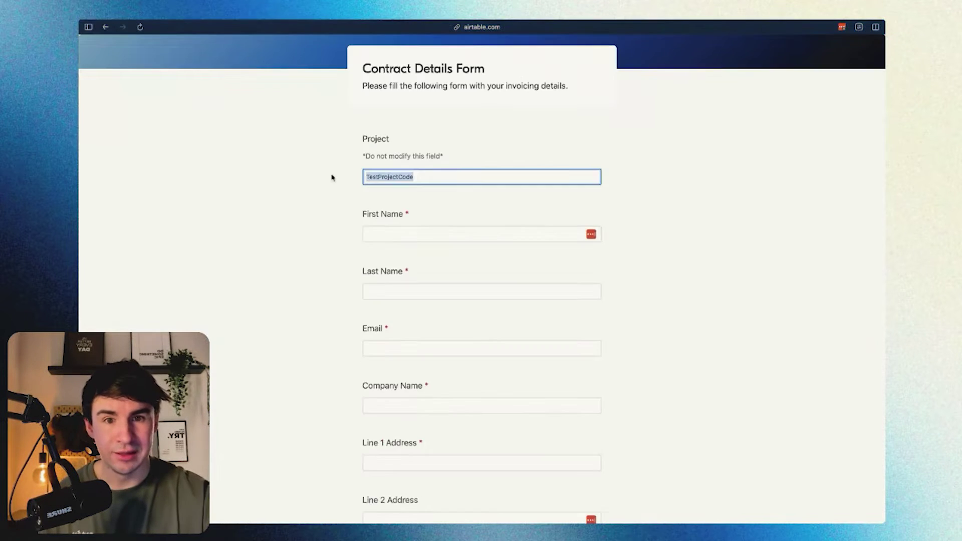
{"action": "scroll", "coordinate": [420, 237], "scroll_direction": "down", "scroll_amount": 3}
{"action": "scroll", "coordinate": [420, 238], "scroll_direction": "down", "scroll_amount": 3}
{"action": "scroll", "coordinate": [421, 240], "scroll_direction": "up", "scroll_amount": 5}
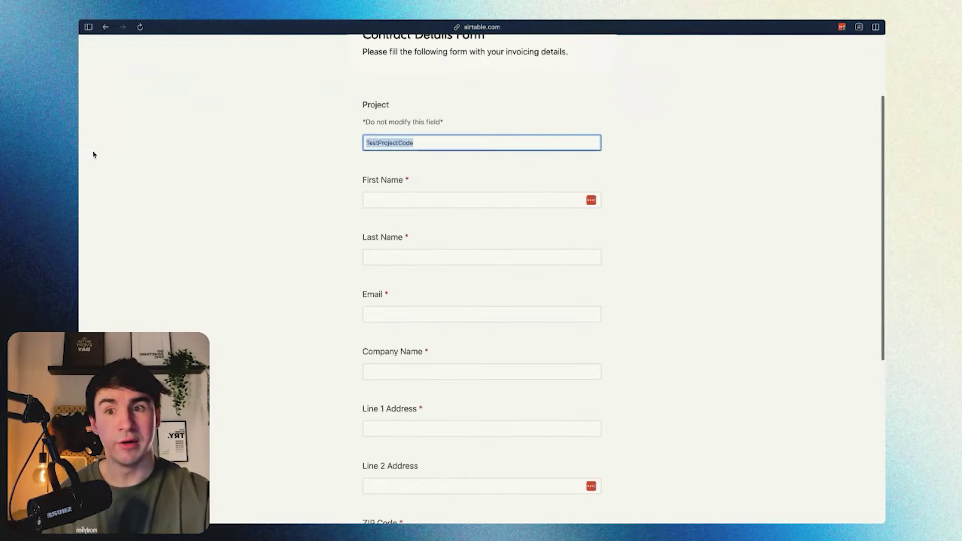
{"action": "mouse_move", "coordinate": [81, 150]}
{"action": "left_click", "coordinate": [127, 142]}
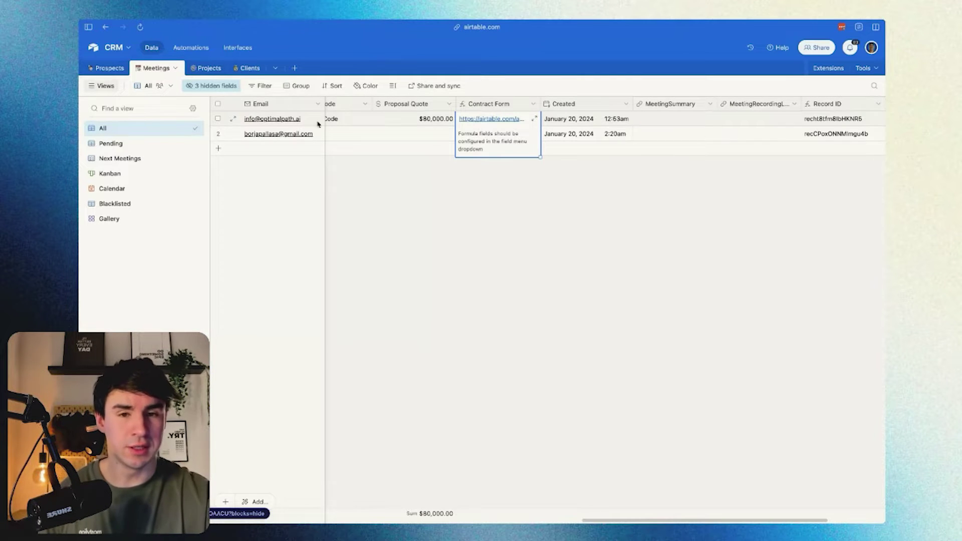
- Remove and re-add the first meeting link on the TestProjectCode project so its Budget reads $80,000.00
{"action": "left_click", "coordinate": [196, 68]}
{"action": "scroll", "coordinate": [564, 137], "scroll_direction": "right", "scroll_amount": 3}
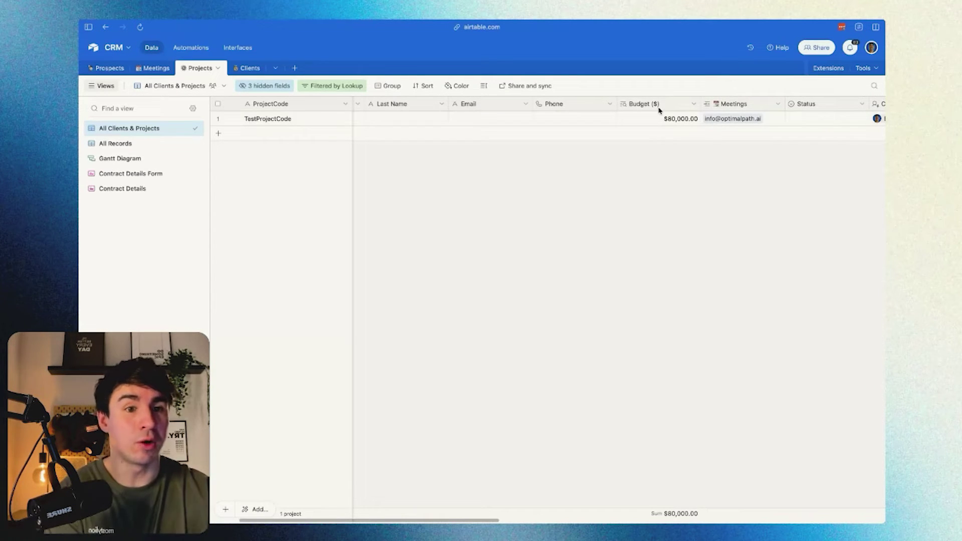
{"action": "left_click", "coordinate": [754, 121]}
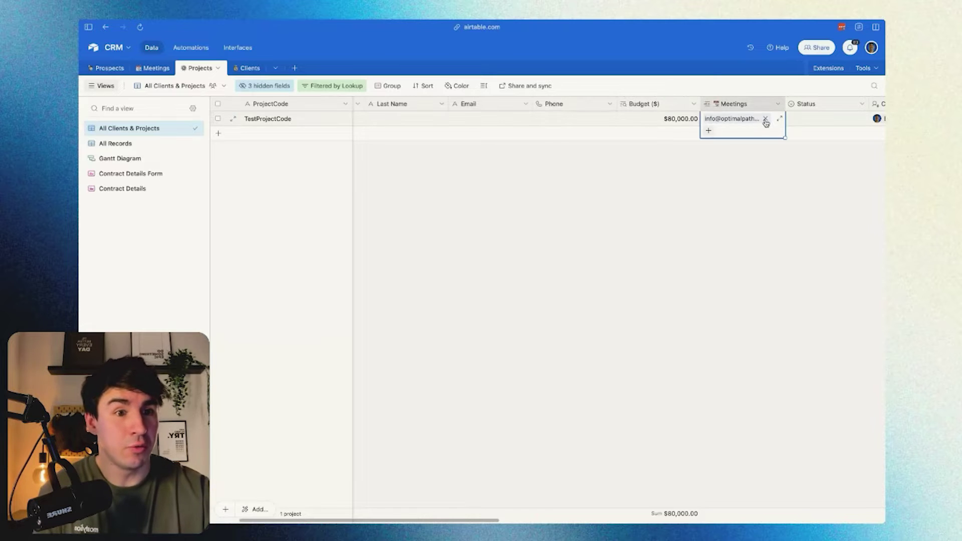
{"action": "left_click", "coordinate": [766, 120]}
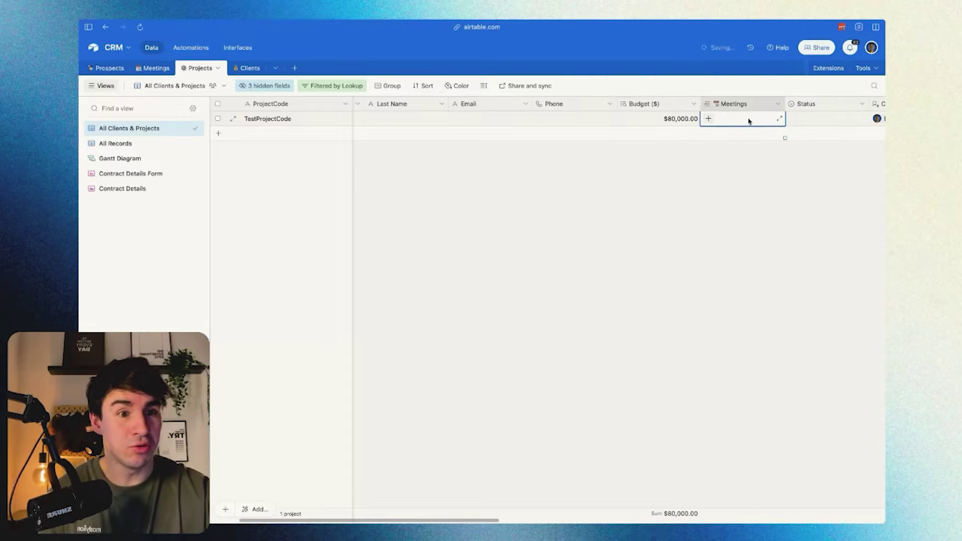
{"action": "left_click", "coordinate": [656, 120]}
{"action": "left_click", "coordinate": [712, 122]}
{"action": "left_click", "coordinate": [708, 129]}
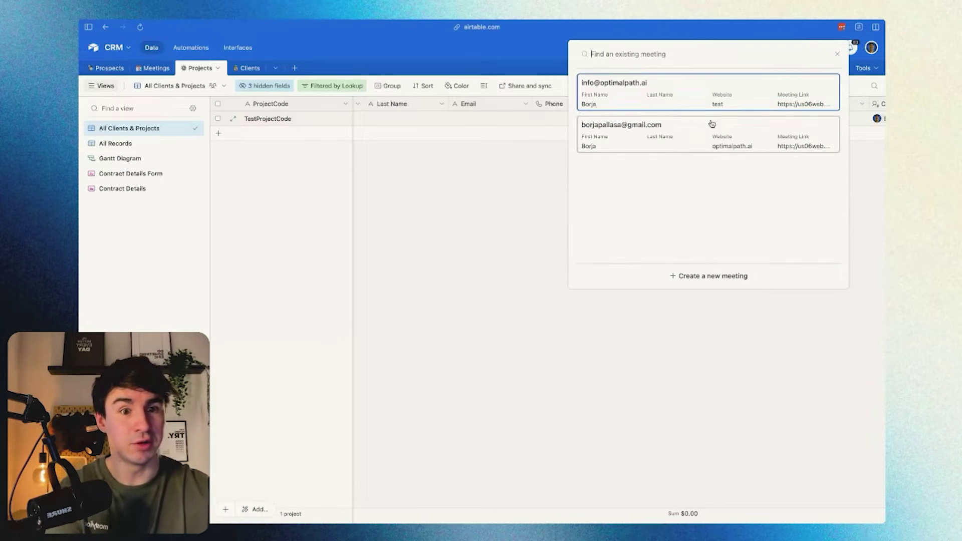
{"action": "left_click", "coordinate": [651, 92]}
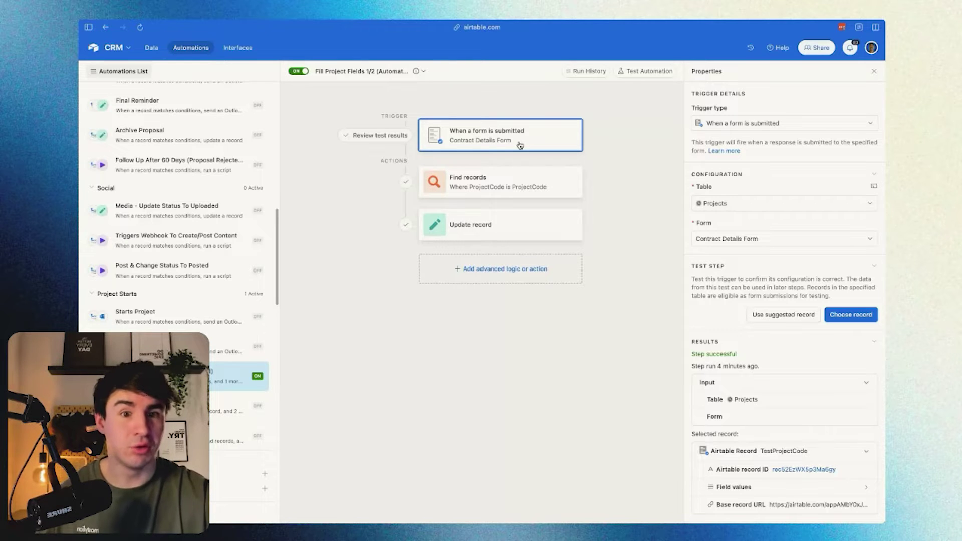
- Review the Find records and Update record step settings, then return to the base's table data
{"action": "left_click", "coordinate": [521, 184]}
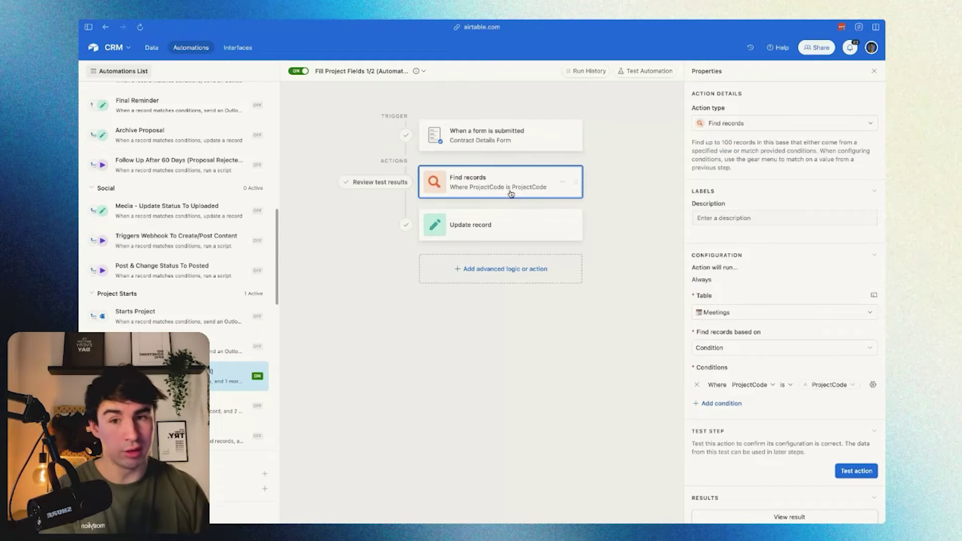
{"action": "left_click", "coordinate": [511, 225]}
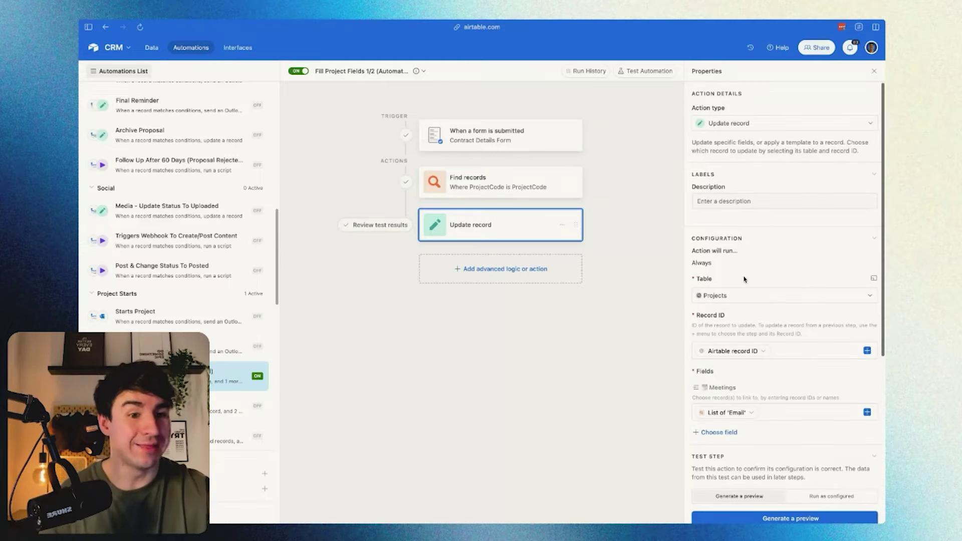
{"action": "scroll", "coordinate": [758, 303], "scroll_direction": "down", "scroll_amount": 2}
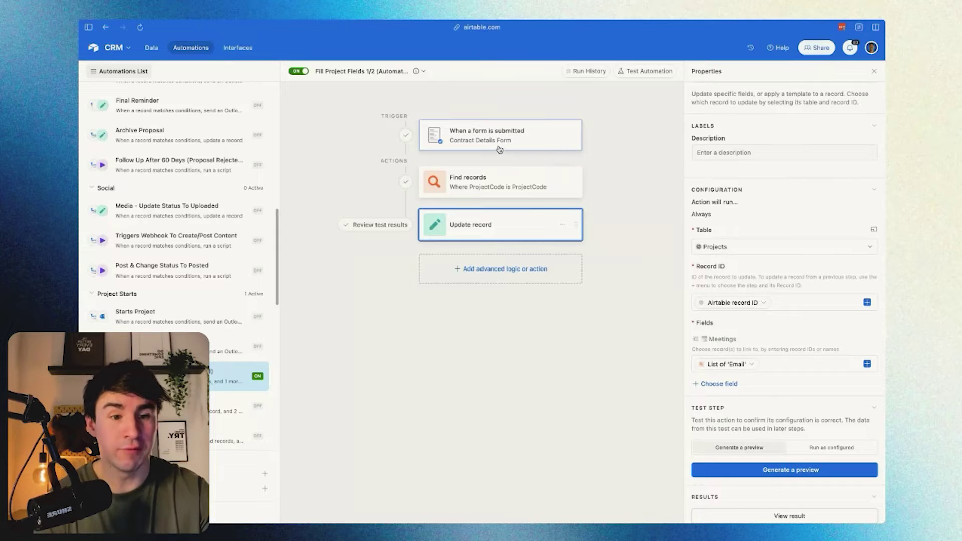
{"action": "mouse_move", "coordinate": [750, 370]}
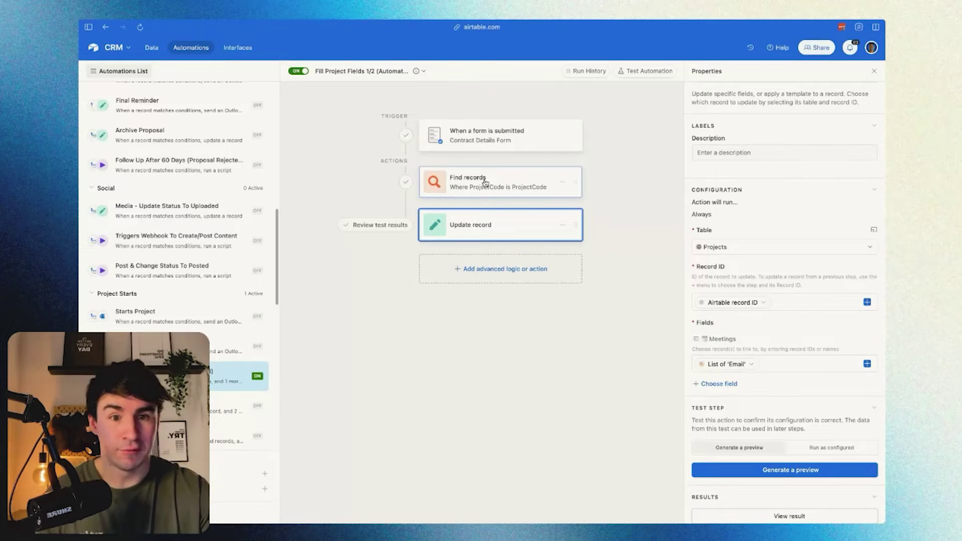
{"action": "left_click", "coordinate": [152, 49]}
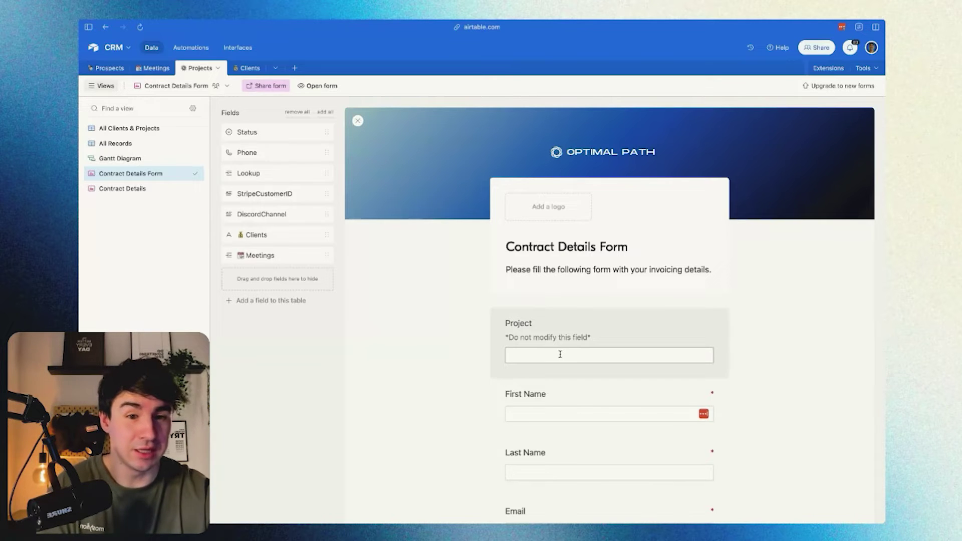
- Scroll down through the Contract Details Form preview's fields
{"action": "scroll", "coordinate": [560, 354], "scroll_direction": "down", "scroll_amount": 3}
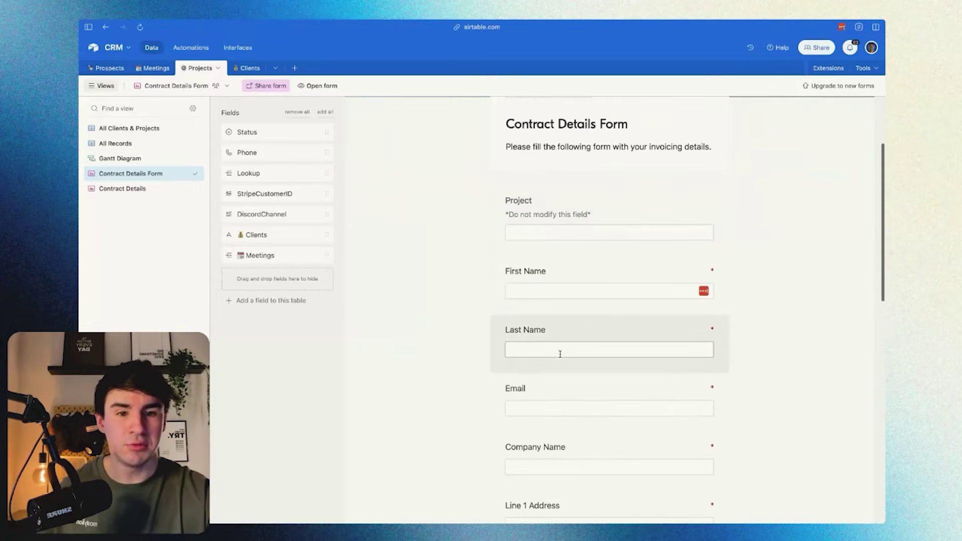
{"action": "scroll", "coordinate": [563, 353], "scroll_direction": "down", "scroll_amount": 2}
{"action": "scroll", "coordinate": [566, 353], "scroll_direction": "down", "scroll_amount": 3}
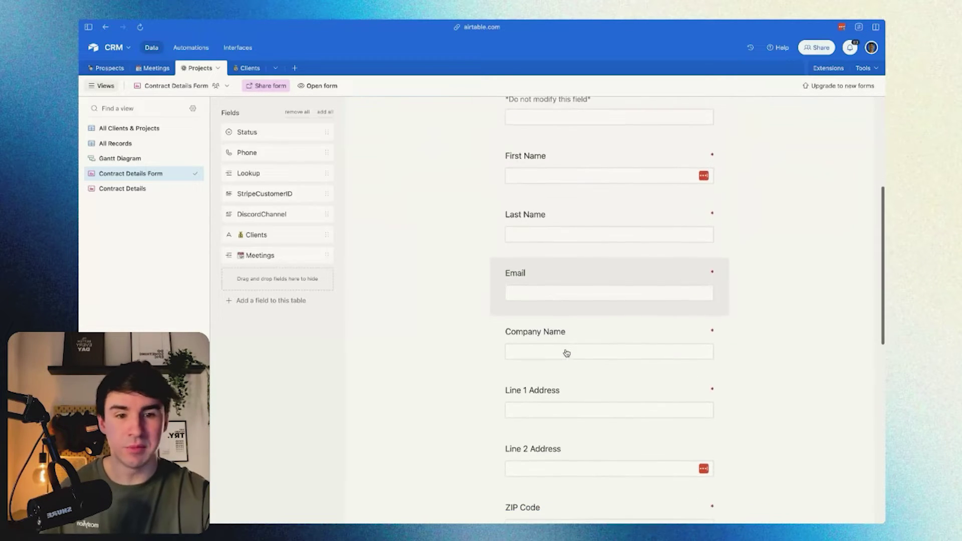
{"action": "scroll", "coordinate": [566, 350], "scroll_direction": "down", "scroll_amount": 4}
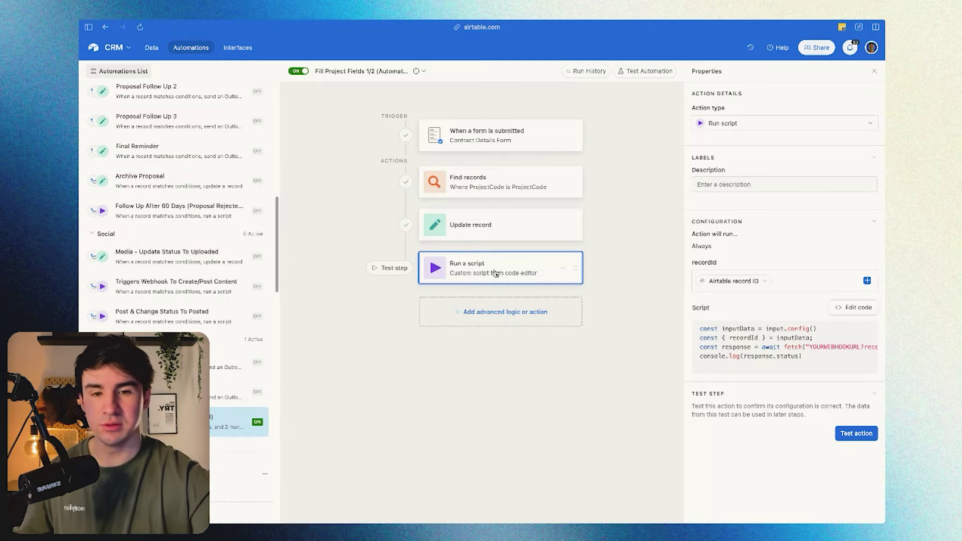
- Select the script's YOURWEBHOOKURL placeholder, then show Make's Webhooks module choices
{"action": "left_click", "coordinate": [847, 311]}
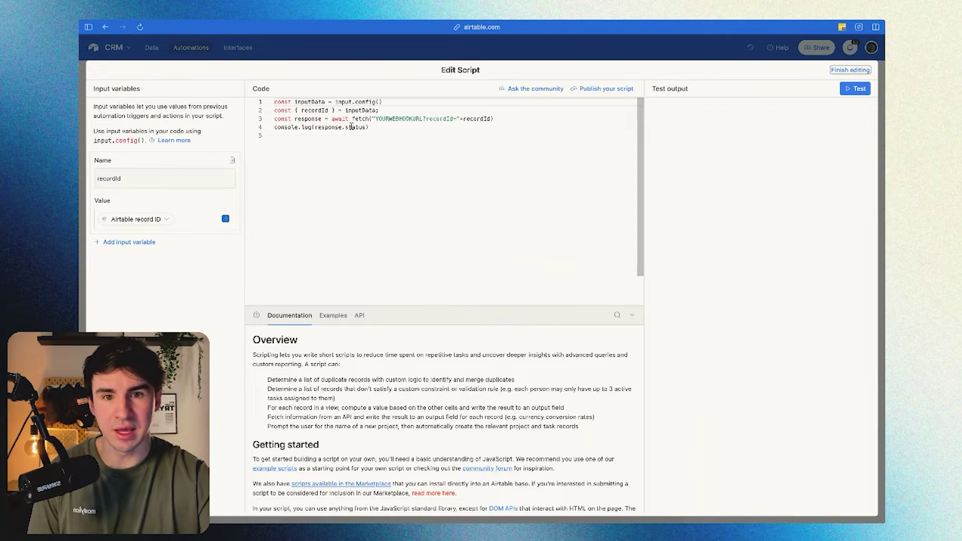
{"action": "key", "text": "super+a"}
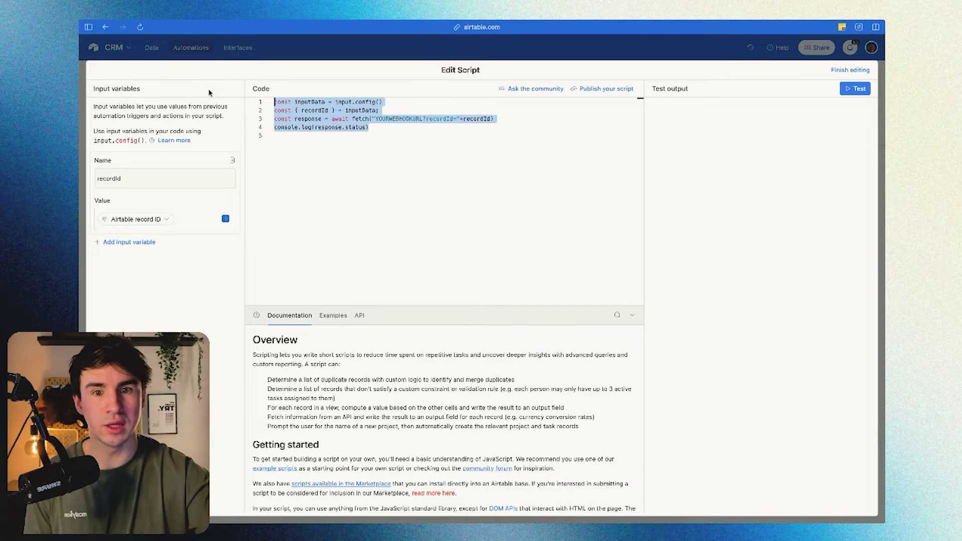
{"action": "left_click", "coordinate": [385, 123]}
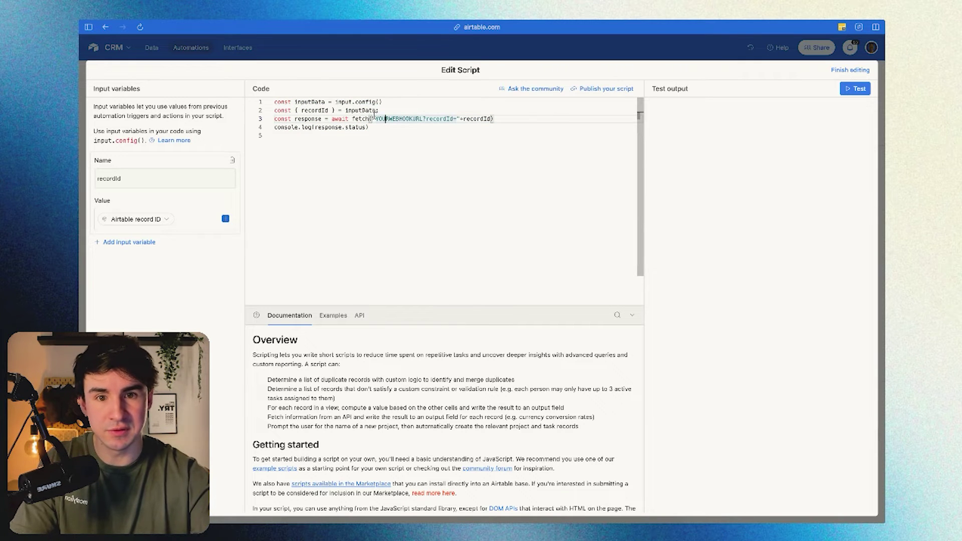
{"action": "left_click_drag", "start_coordinate": [374, 119], "coordinate": [423, 118]}
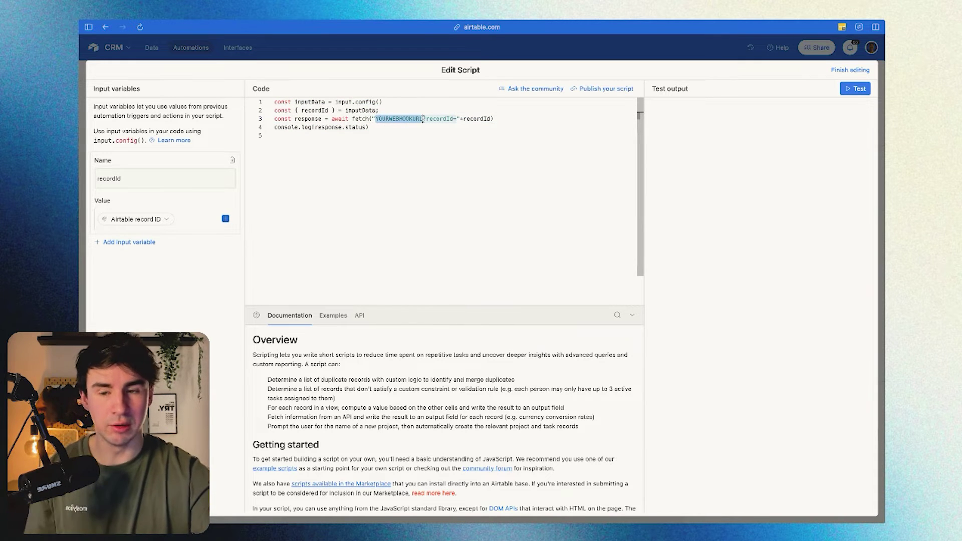
{"action": "key", "text": "ctrl+Tab"}
{"action": "key", "text": "ctrl+Tab"}
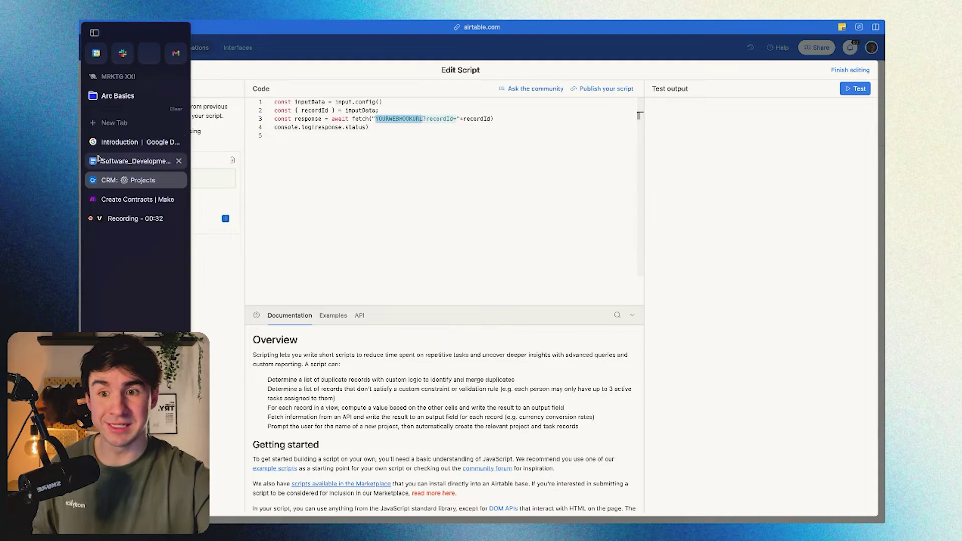
{"action": "left_click", "coordinate": [526, 495]}
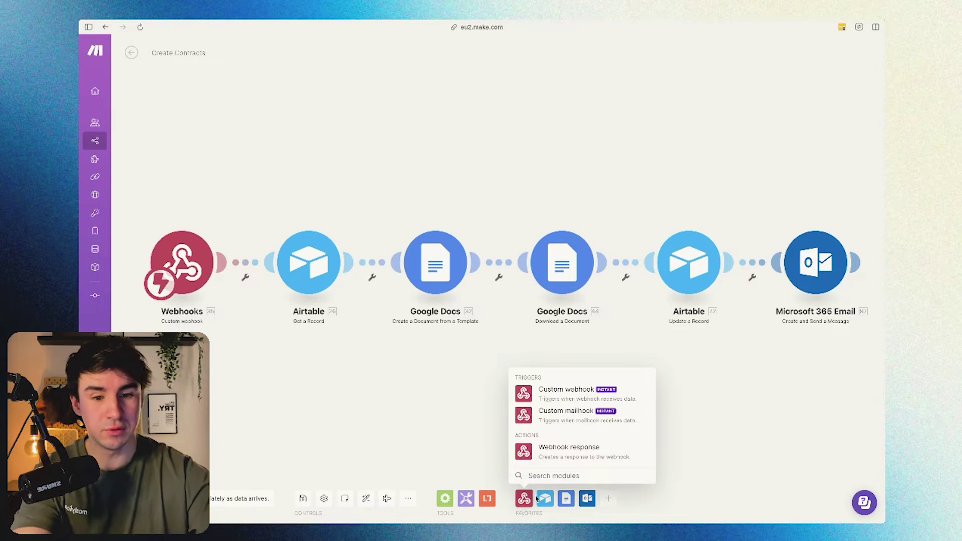
- Add a Custom webhook with a new hook and paste its address over the script placeholder
{"action": "left_click", "coordinate": [566, 392]}
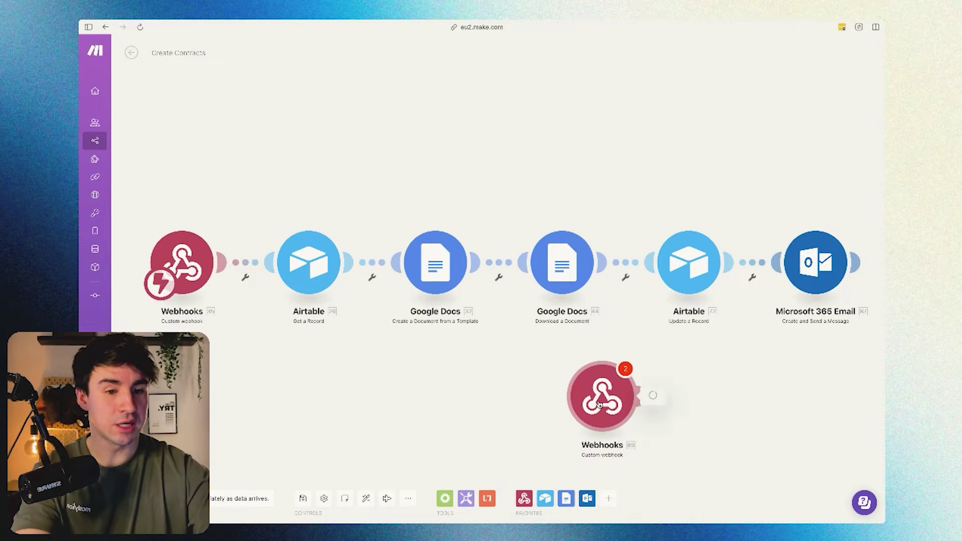
{"action": "left_click", "coordinate": [628, 394]}
{"action": "left_click", "coordinate": [754, 396]}
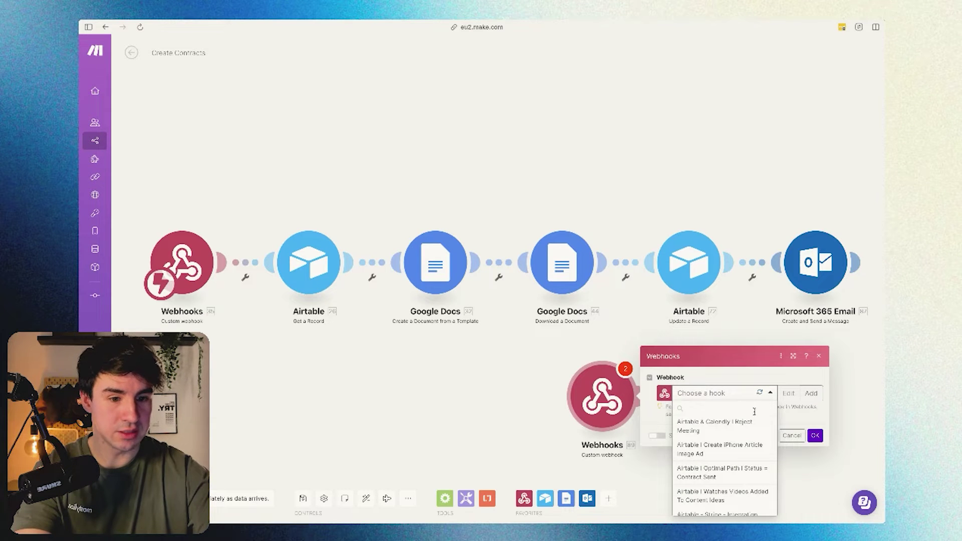
{"action": "left_click", "coordinate": [808, 394]}
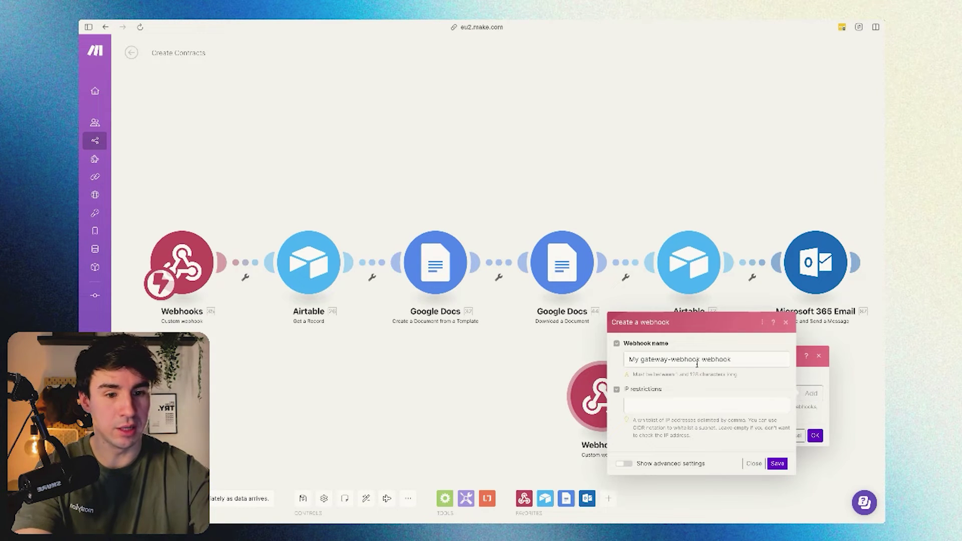
{"action": "left_click", "coordinate": [776, 463]}
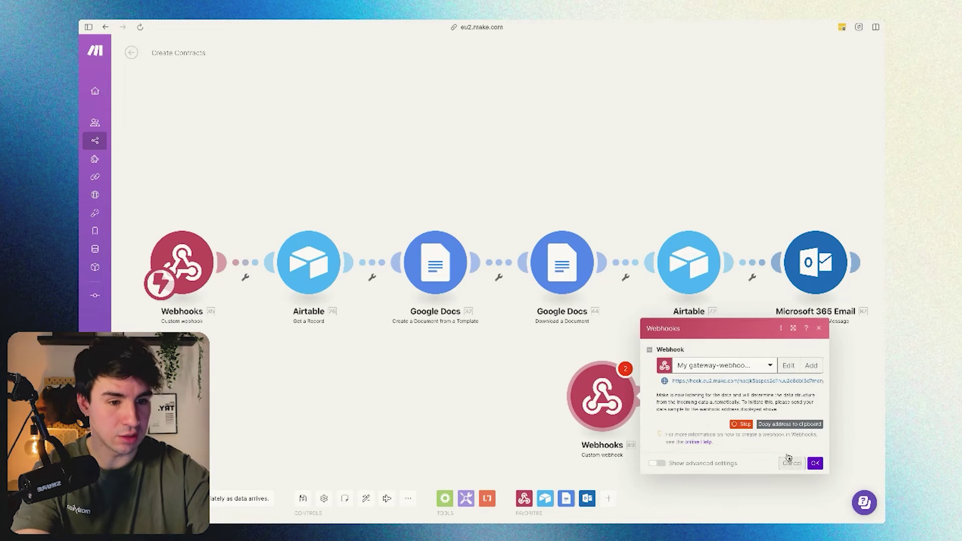
{"action": "left_click", "coordinate": [787, 424]}
{"action": "mouse_move", "coordinate": [81, 171]}
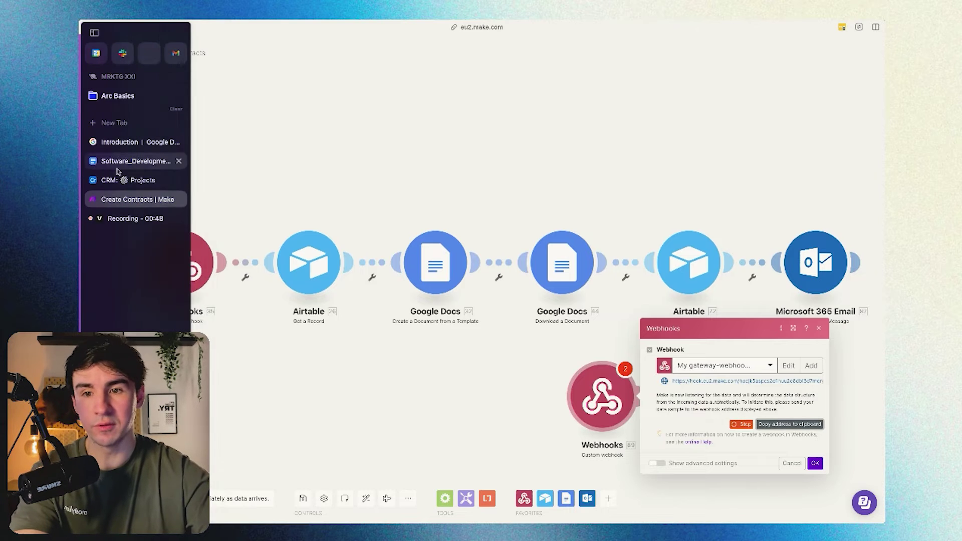
{"action": "left_click", "coordinate": [129, 159]}
{"action": "key", "text": "super+v"}
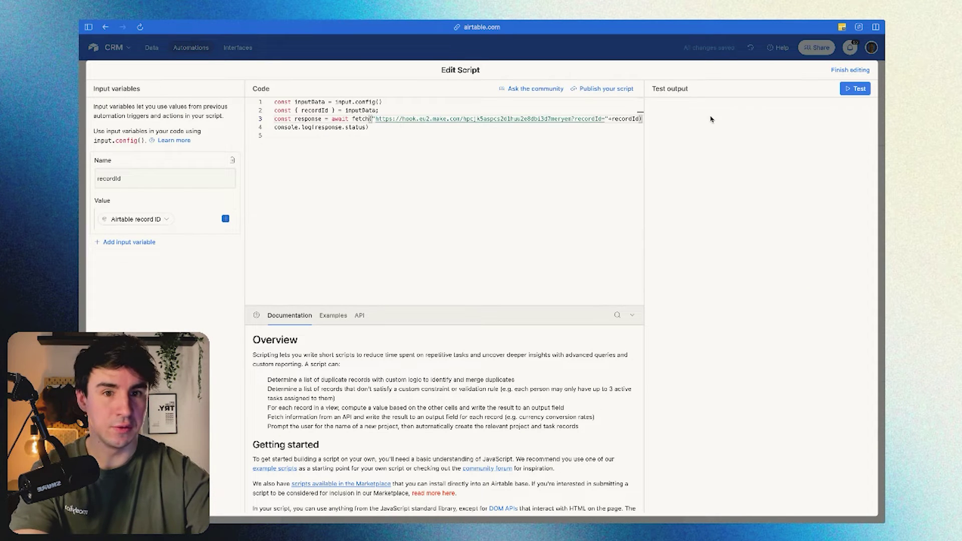
- Delete the extra webhook module and paste the trigger webhook's address into the fetch URL
{"action": "mouse_move", "coordinate": [80, 152]}
{"action": "left_click", "coordinate": [131, 199]}
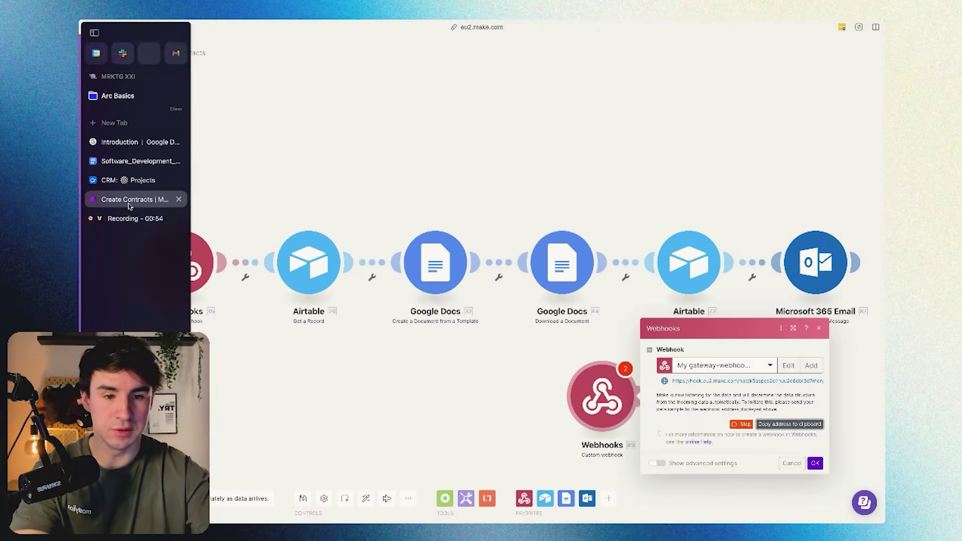
{"action": "right_click", "coordinate": [612, 401]}
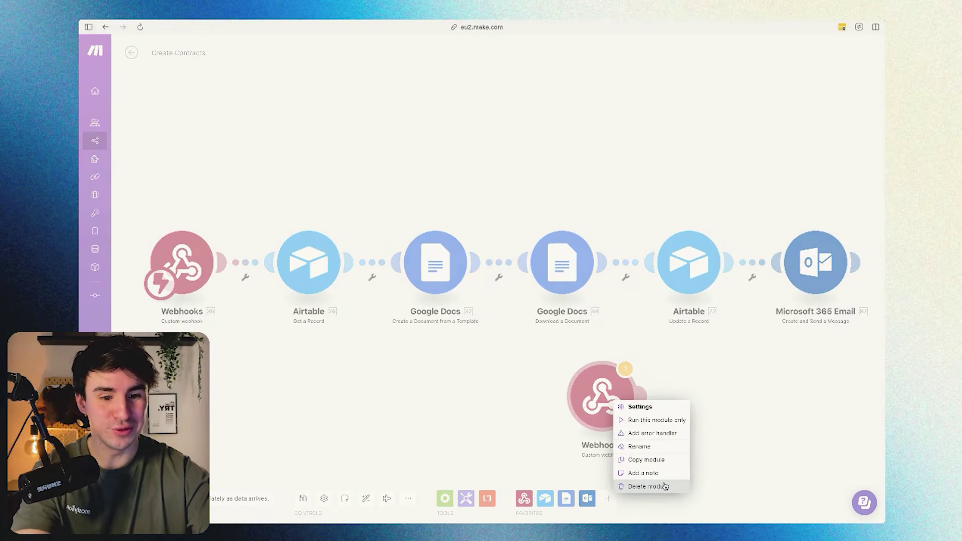
{"action": "left_click", "coordinate": [646, 488]}
{"action": "left_click", "coordinate": [369, 275]}
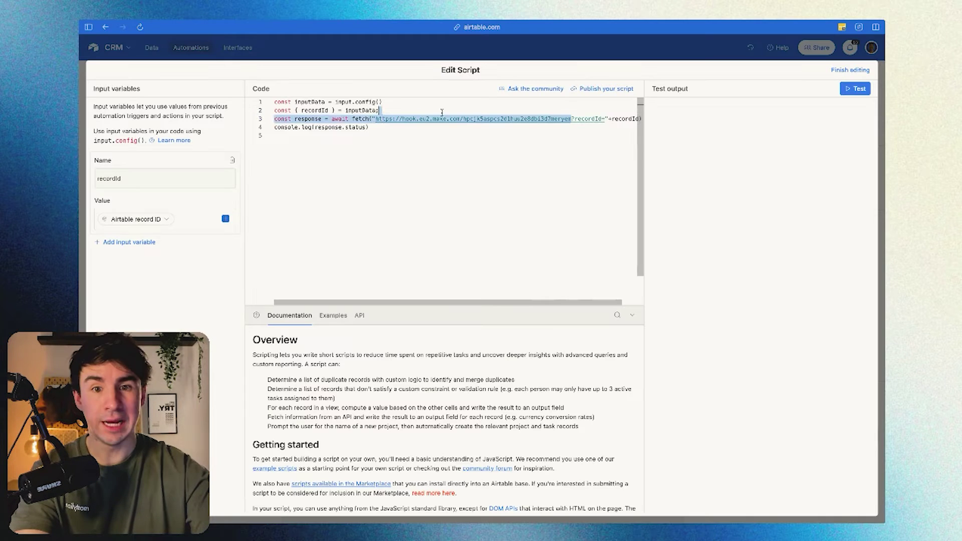
{"action": "left_click_drag", "start_coordinate": [570, 118], "coordinate": [383, 118]}
{"action": "key", "text": "super+v"}
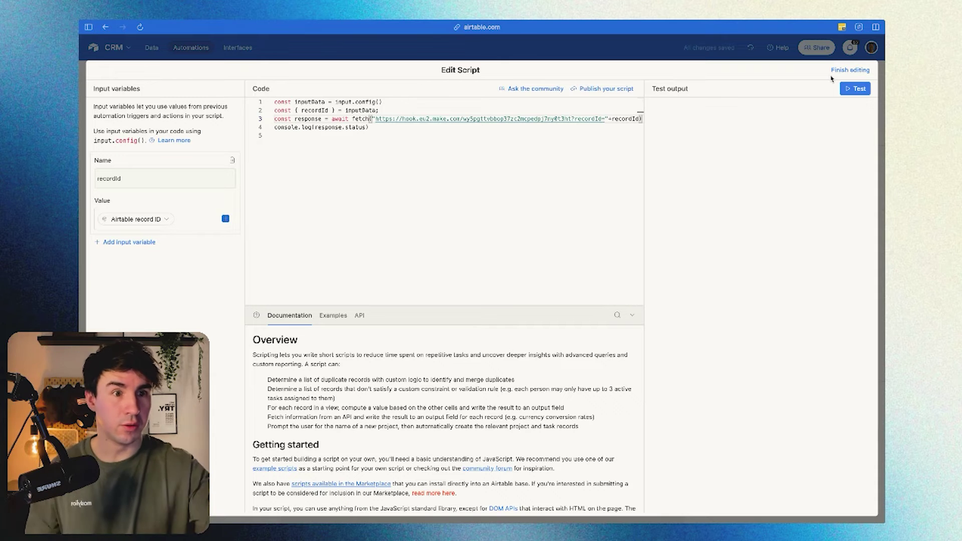
- Exit the script editor with the trigger webhook URL now in the fetch call
{"action": "left_click", "coordinate": [847, 70]}
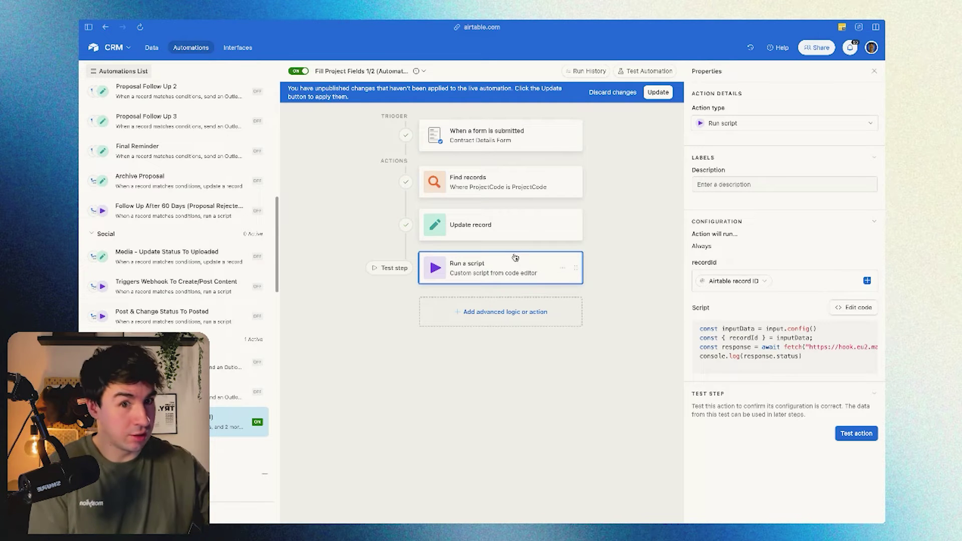
- Close the webhook settings, save Create Contracts, and open the Airtable Get a Record module
{"action": "mouse_move", "coordinate": [80, 104]}
{"action": "left_click", "coordinate": [134, 199]}
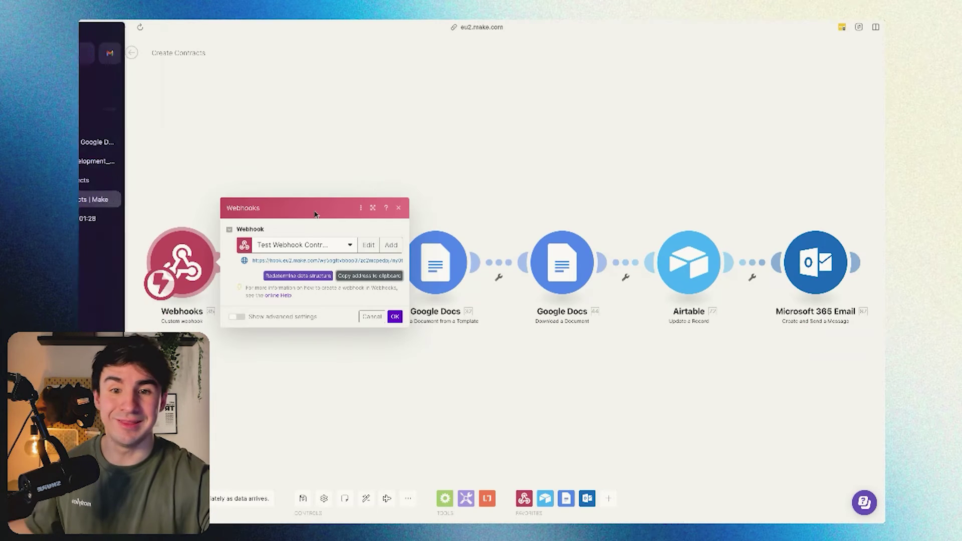
{"action": "left_click", "coordinate": [399, 209]}
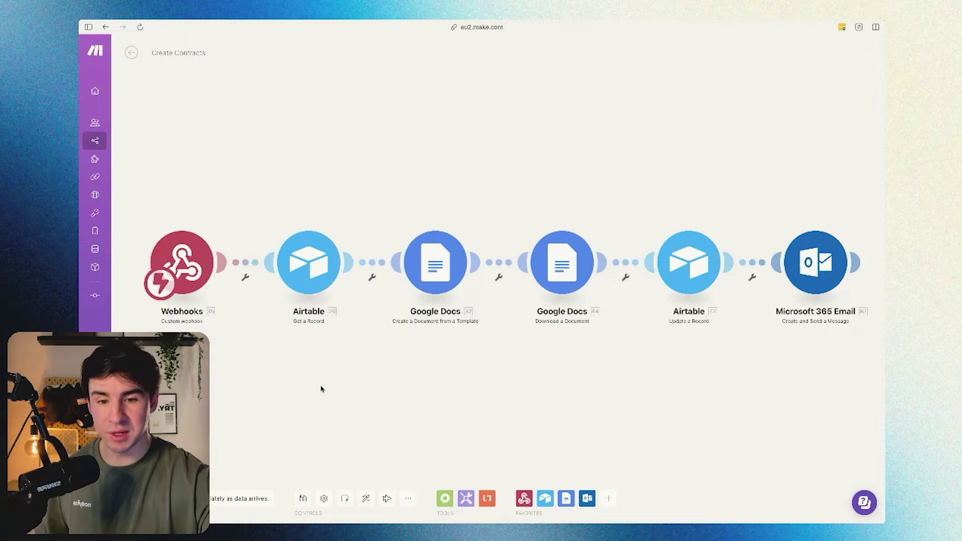
{"action": "left_click", "coordinate": [301, 505]}
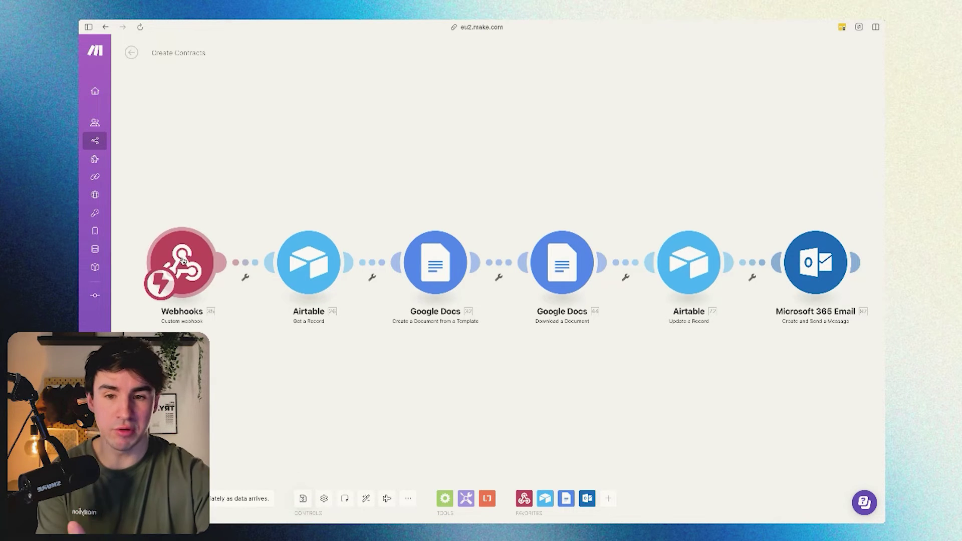
{"action": "mouse_move", "coordinate": [308, 268]}
{"action": "left_mouse_down"}
{"action": "mouse_move", "coordinate": [328, 273]}
{"action": "mouse_move", "coordinate": [316, 278]}
{"action": "left_mouse_up"}
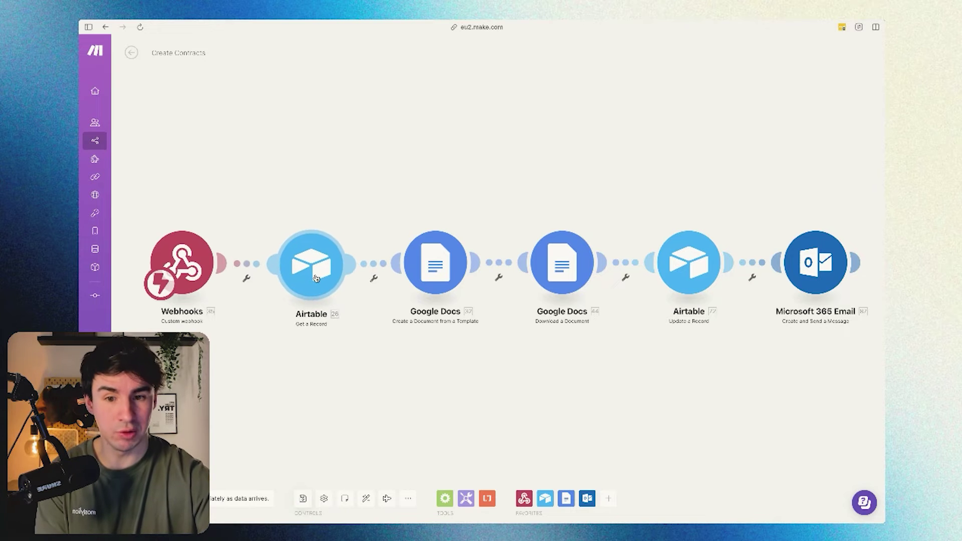
{"action": "left_click", "coordinate": [316, 279]}
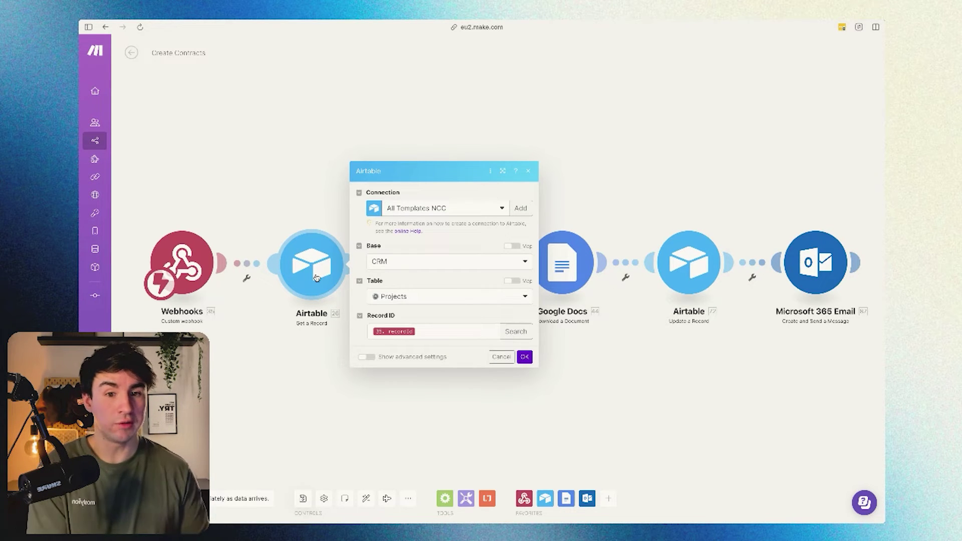
- Close the Airtable module and review the Create a Document from a Template settings and Values fields
{"action": "left_click", "coordinate": [528, 173]}
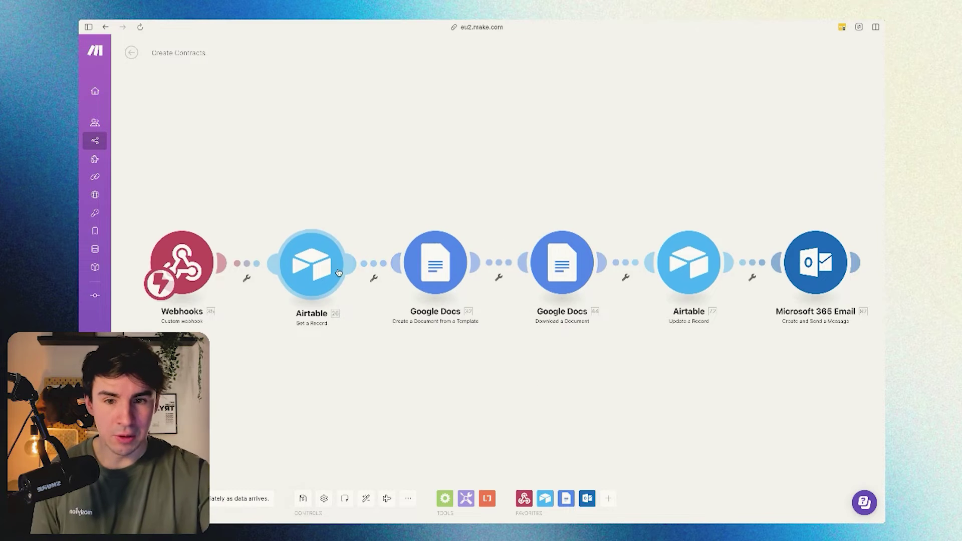
{"action": "left_click", "coordinate": [429, 272]}
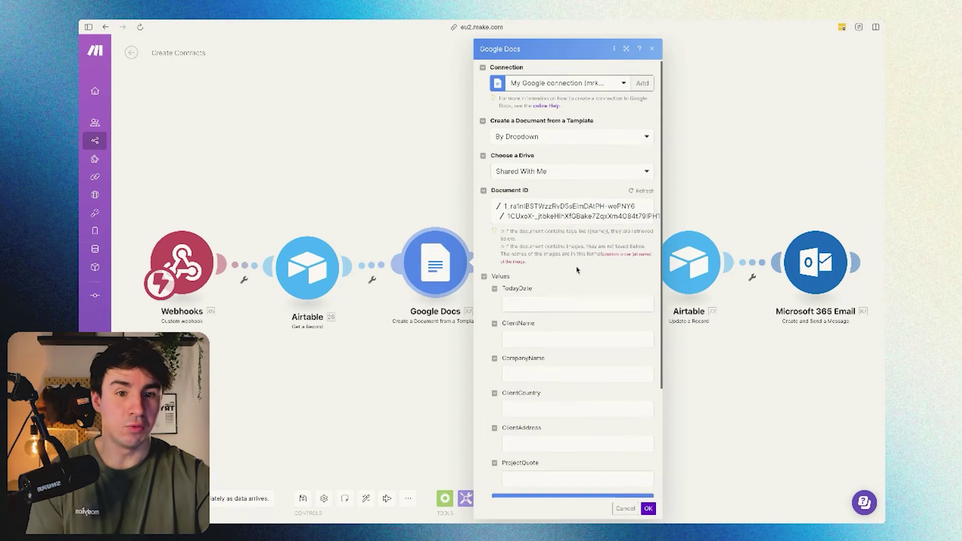
{"action": "scroll", "coordinate": [576, 269], "scroll_direction": "down", "scroll_amount": 1}
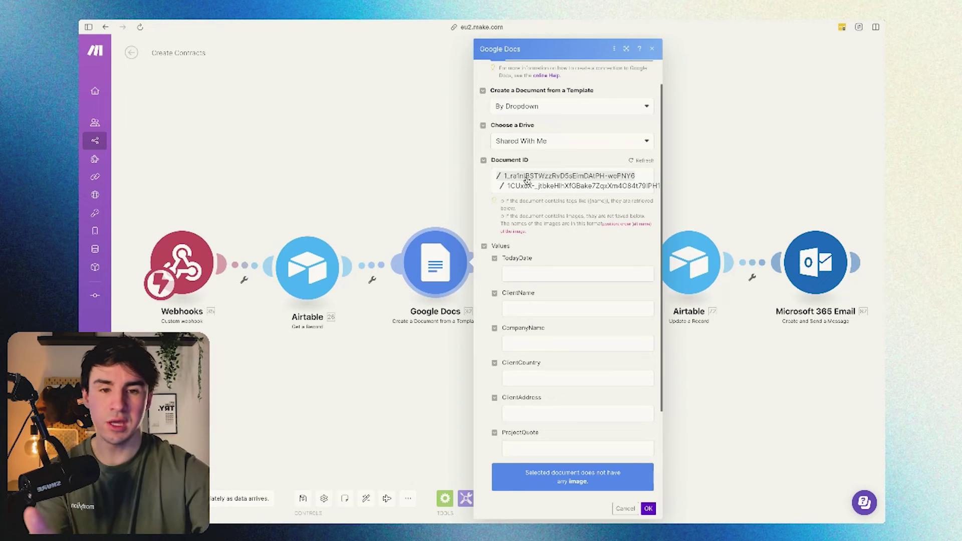
- Copy the agreement document's ID from its Google Docs URL and return to Make
{"action": "mouse_move", "coordinate": [81, 131]}
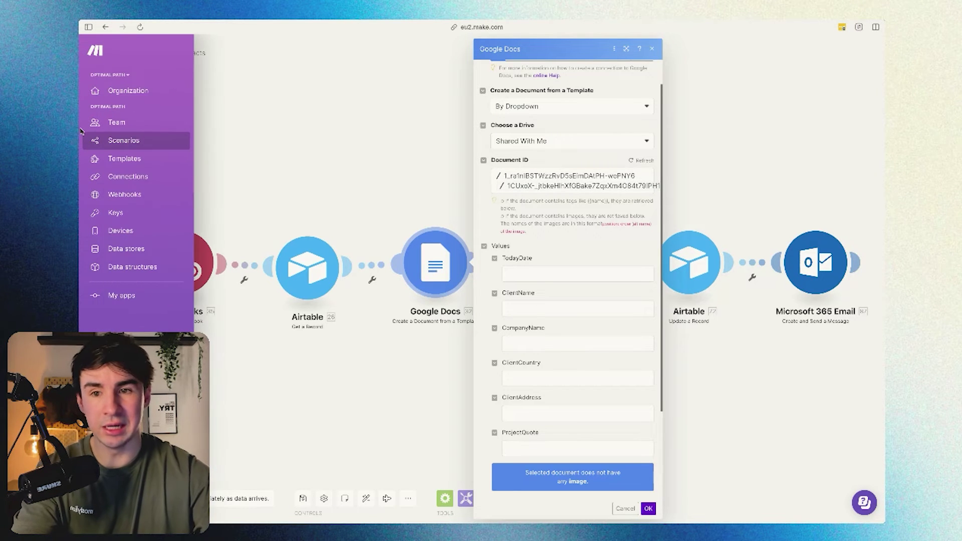
{"action": "mouse_move", "coordinate": [79, 166]}
{"action": "left_click", "coordinate": [115, 160]}
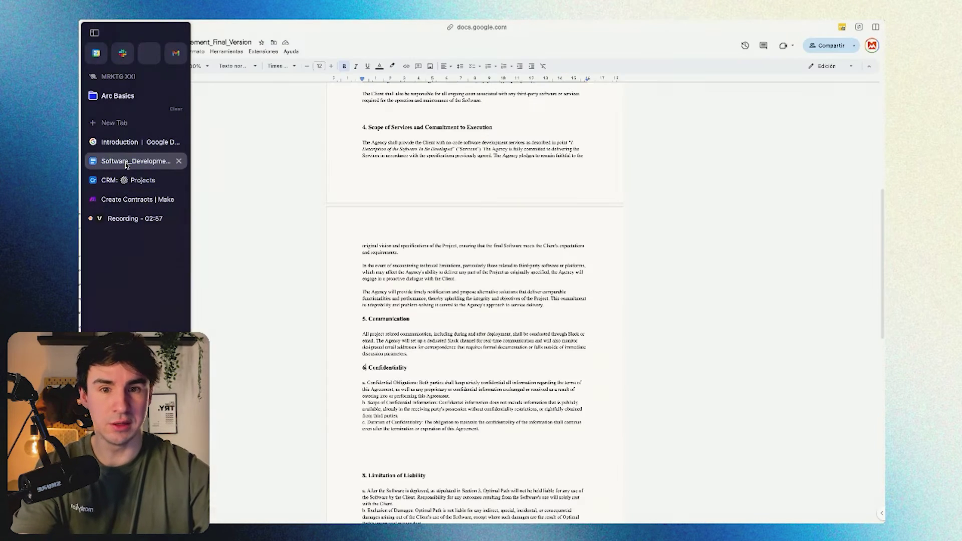
{"action": "left_click", "coordinate": [481, 27]}
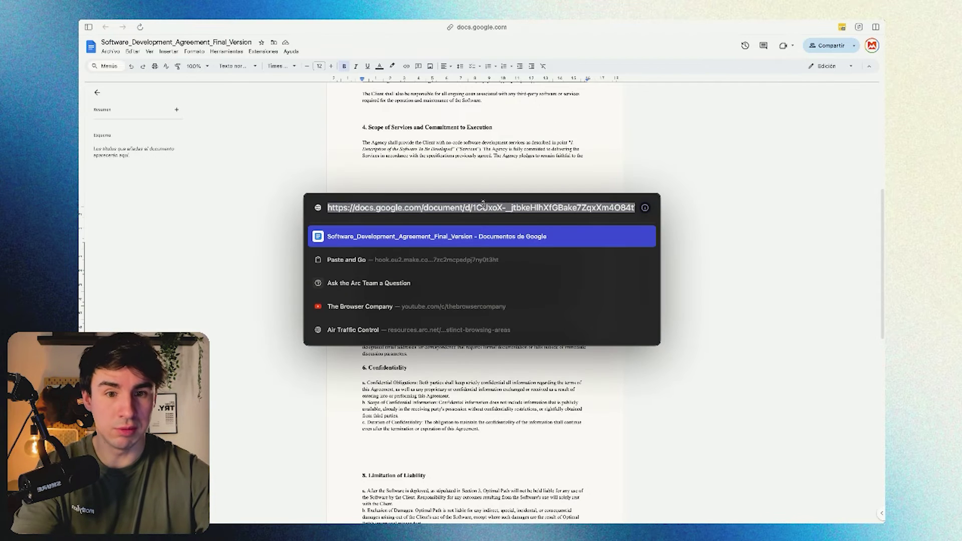
{"action": "left_click_drag", "start_coordinate": [474, 206], "coordinate": [616, 202]}
{"action": "key", "text": "super+c"}
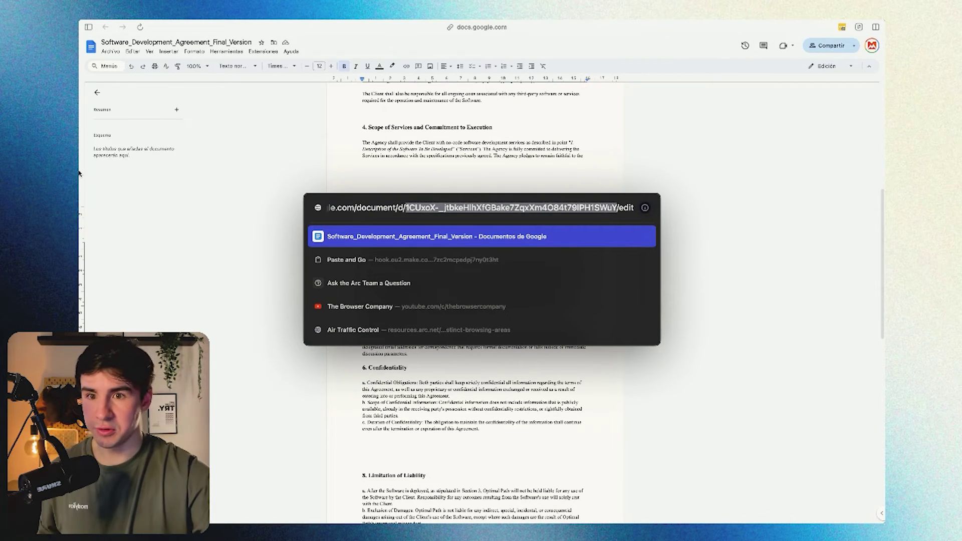
{"action": "key", "text": "Escape"}
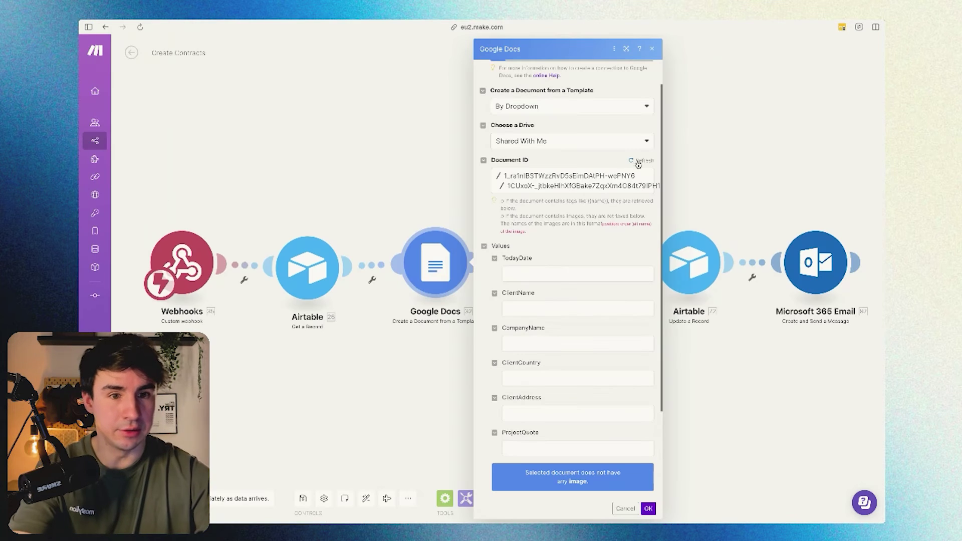
{"action": "scroll", "coordinate": [526, 206], "scroll_direction": "up", "scroll_amount": 2}
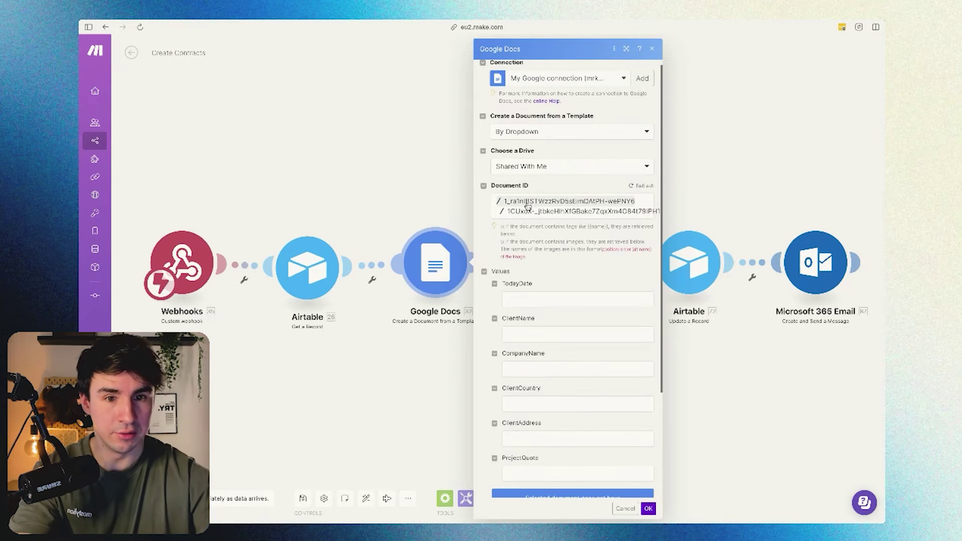
{"action": "scroll", "coordinate": [544, 260], "scroll_direction": "down", "scroll_amount": 3}
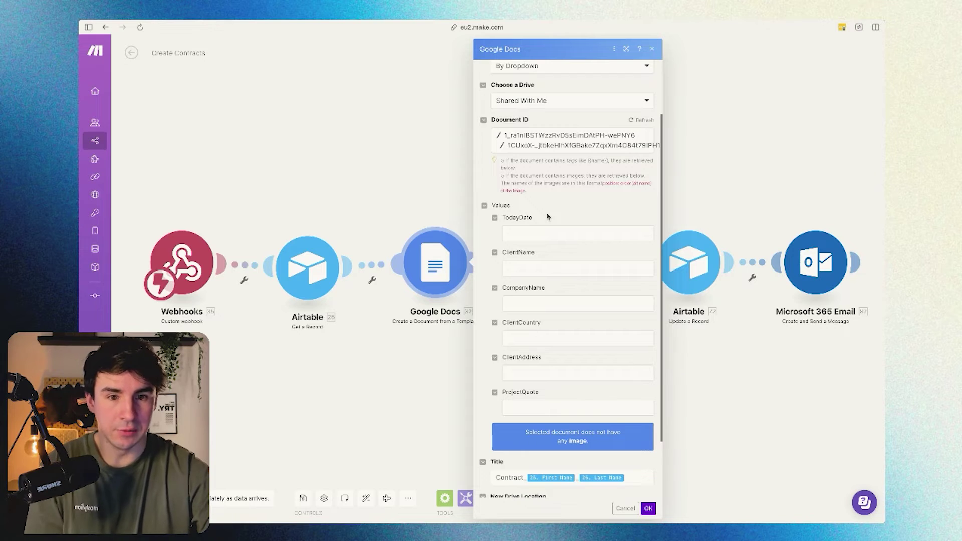
{"action": "key", "text": "ctrl+Tab"}
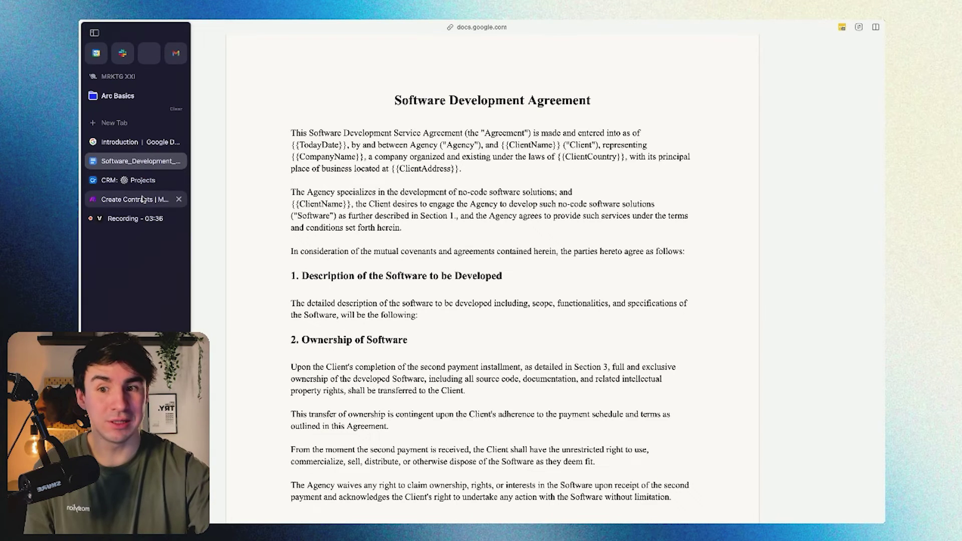
{"action": "left_click", "coordinate": [125, 195]}
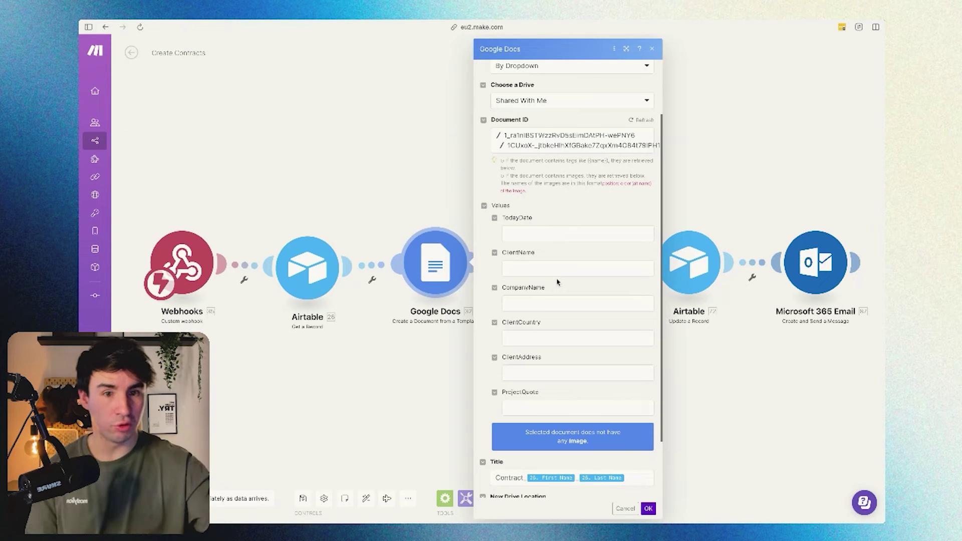
- Map now into TodayDate and the record's First Name into ClientName
{"action": "scroll", "coordinate": [561, 255], "scroll_direction": "up", "scroll_amount": 1}
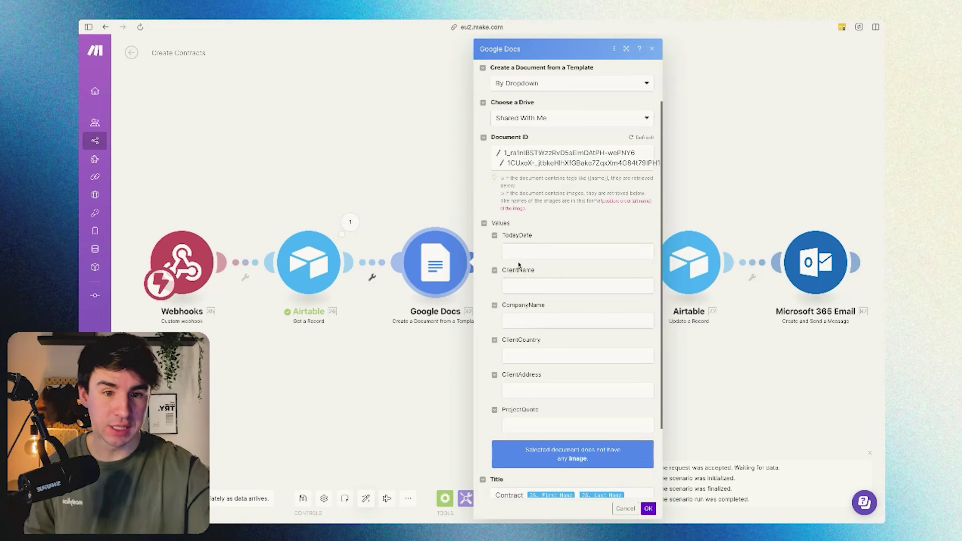
{"action": "left_click", "coordinate": [531, 253]}
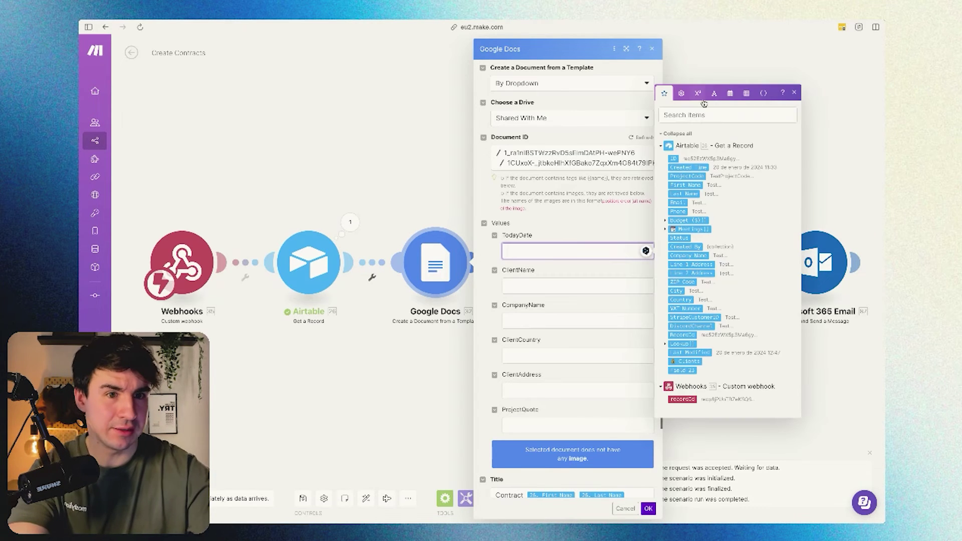
{"action": "left_click", "coordinate": [729, 94]}
{"action": "left_click", "coordinate": [671, 313]}
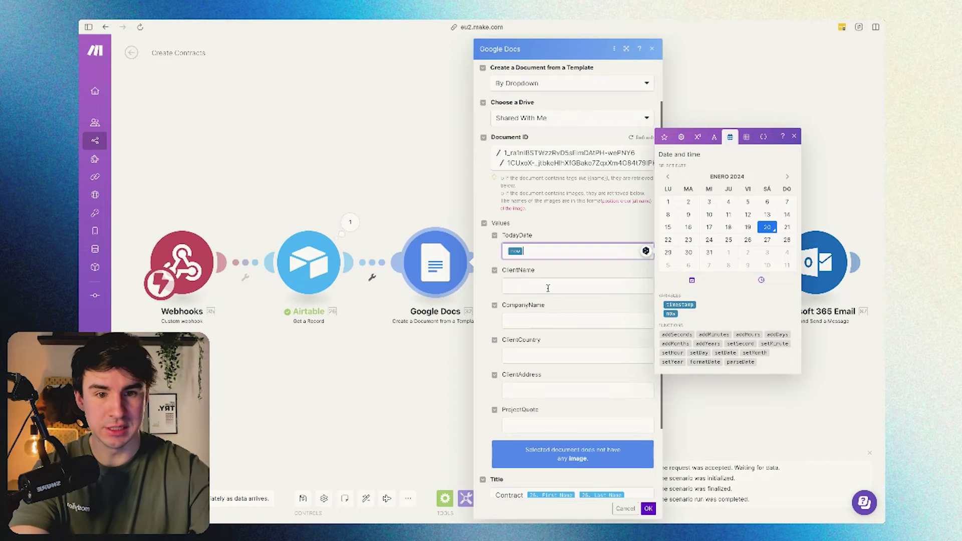
{"action": "left_click", "coordinate": [535, 287]}
{"action": "left_click", "coordinate": [680, 171]}
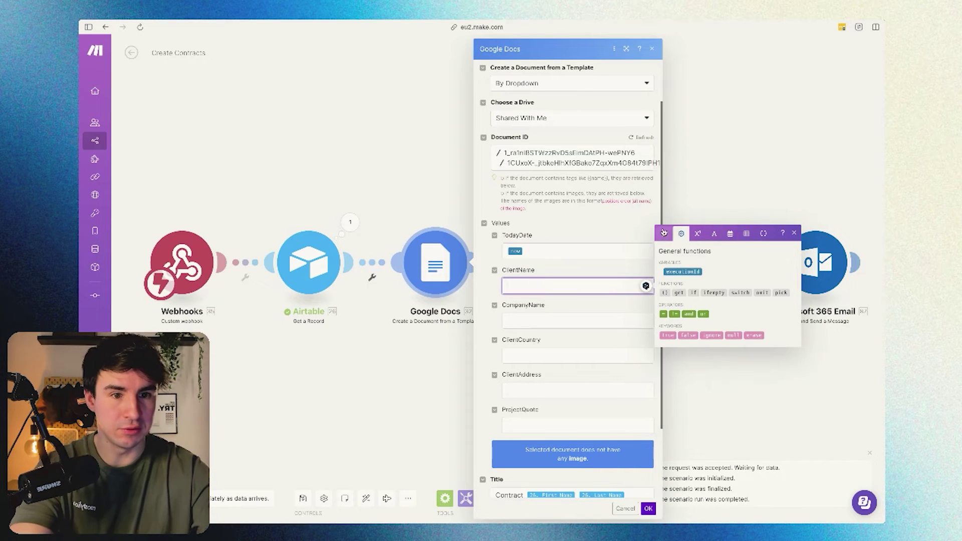
{"action": "left_click", "coordinate": [663, 171]}
{"action": "left_click", "coordinate": [685, 219]}
- Map Company Name, Country, and comma-separated Line 1, Line 2 Address and ZIP Code into ClientAddress
{"action": "left_click", "coordinate": [541, 325]}
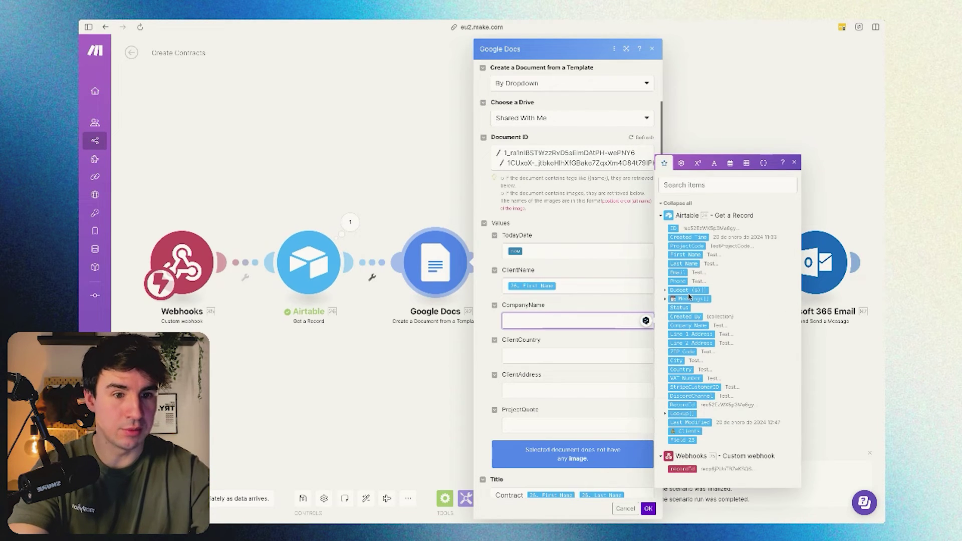
{"action": "left_click", "coordinate": [696, 326]}
{"action": "left_click", "coordinate": [551, 356]}
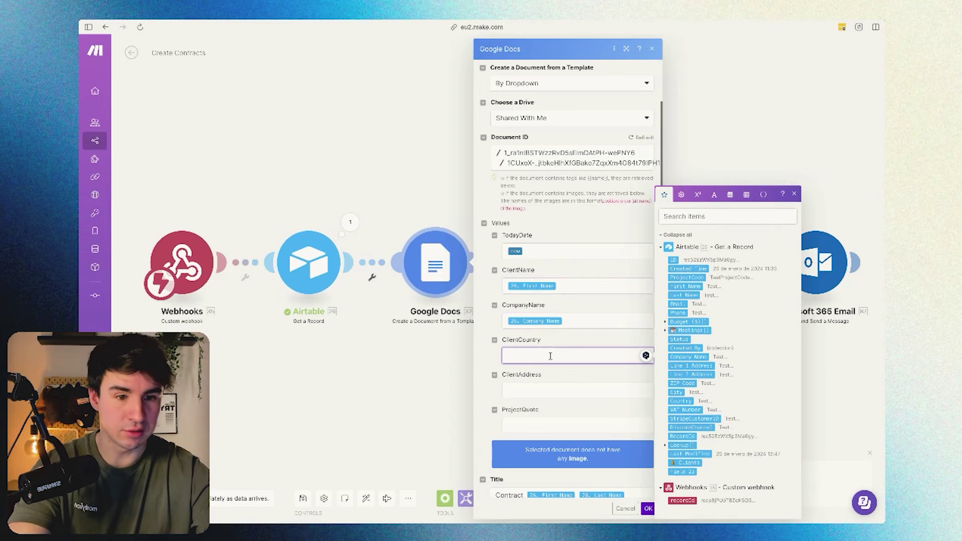
{"action": "left_click", "coordinate": [680, 401]}
{"action": "left_click", "coordinate": [626, 390]}
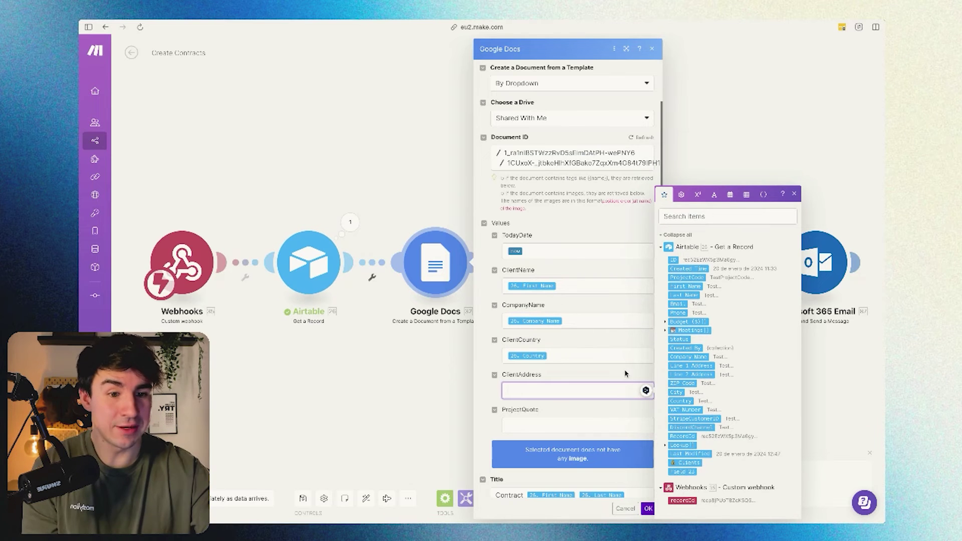
{"action": "left_click", "coordinate": [679, 370]}
{"action": "type", "text": ","}
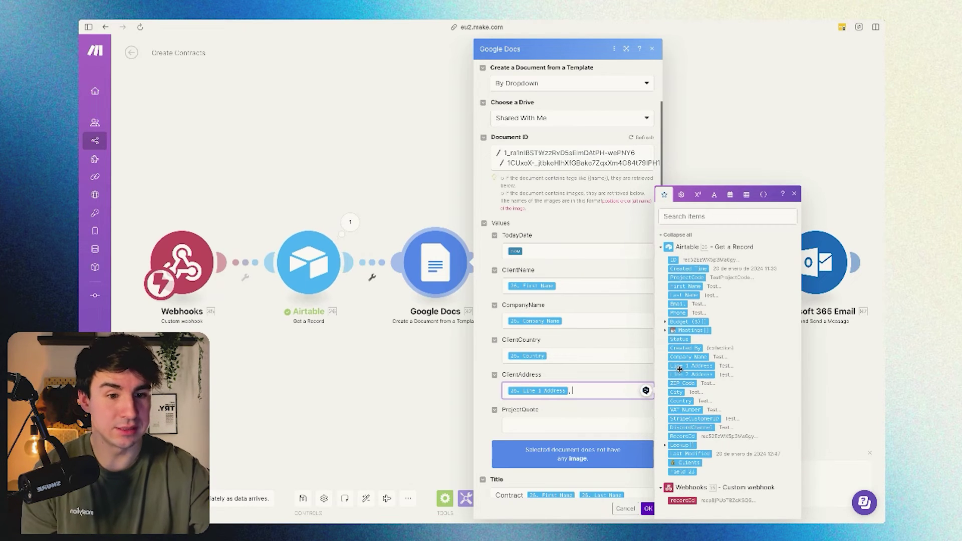
{"action": "left_click", "coordinate": [691, 376]}
{"action": "type", "text": ", 26. ZIP Code"}
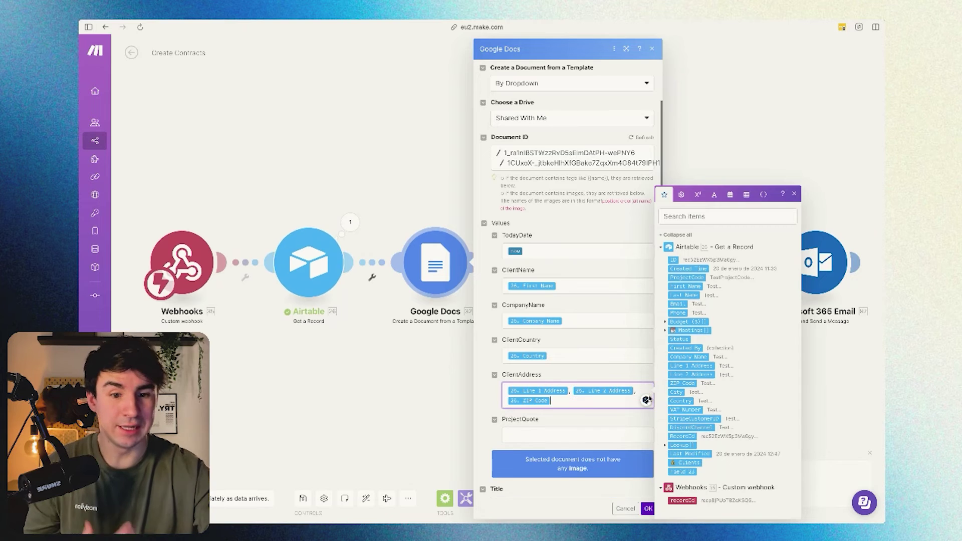
{"action": "left_click", "coordinate": [683, 383]}
- Map Budget ($) into ProjectQuote and save the Google Docs module settings
{"action": "scroll", "coordinate": [592, 405], "scroll_direction": "down", "scroll_amount": 1}
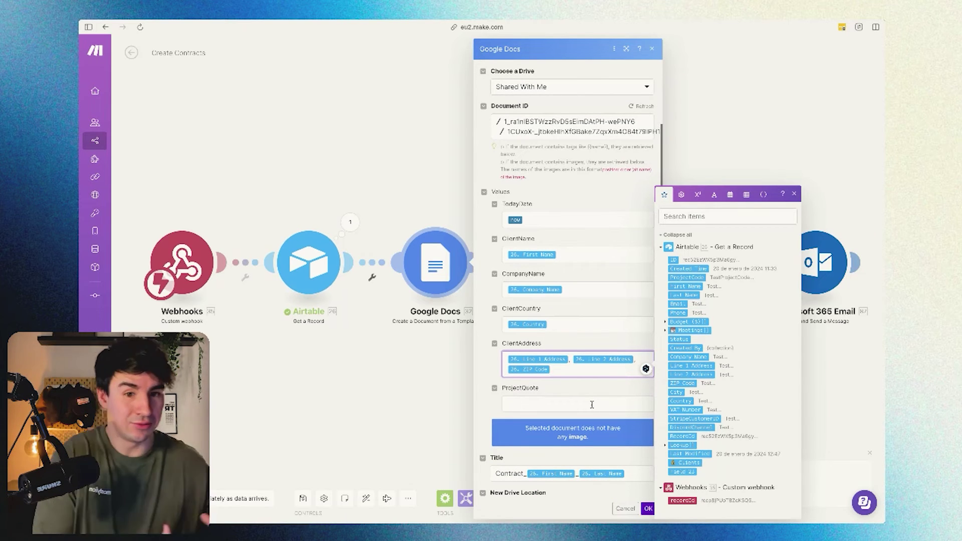
{"action": "left_click", "coordinate": [591, 405]}
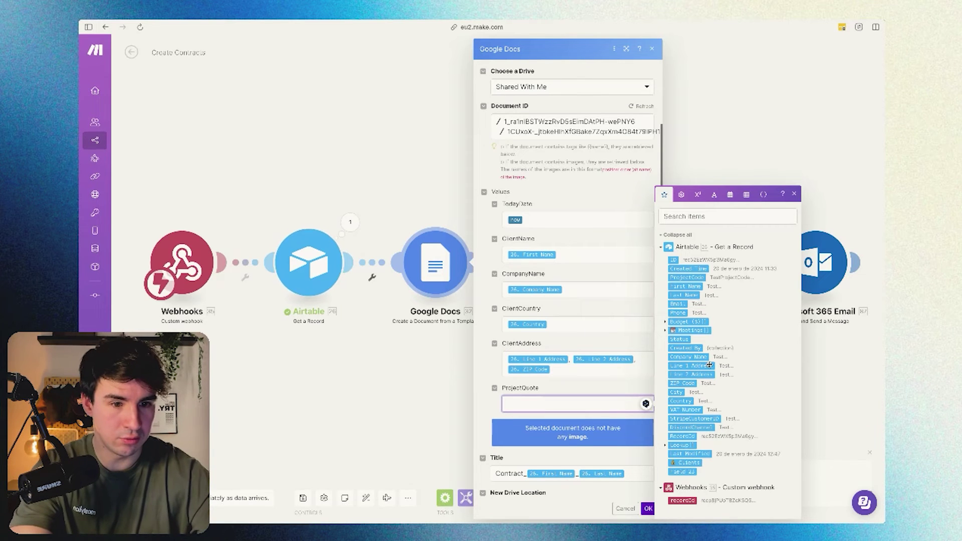
{"action": "left_click", "coordinate": [676, 322]}
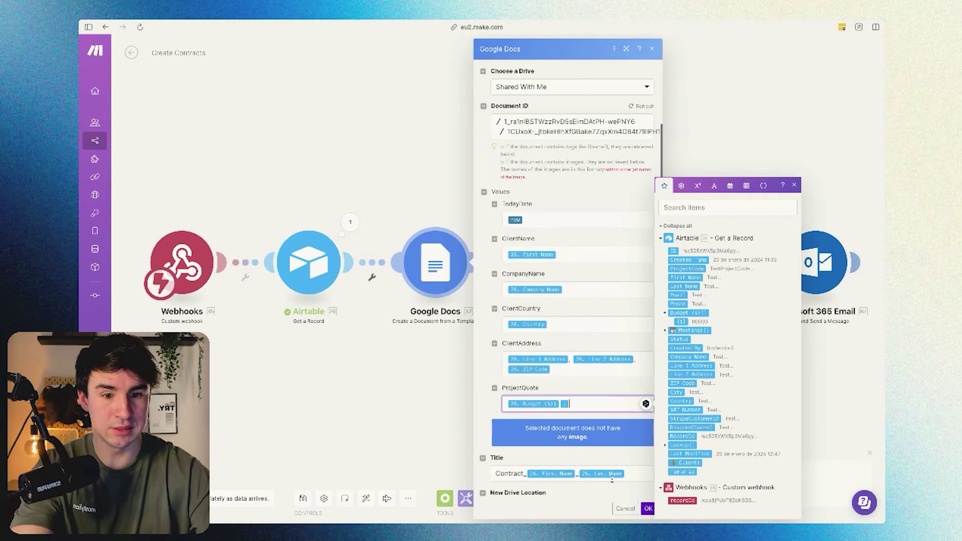
{"action": "left_click", "coordinate": [647, 508]}
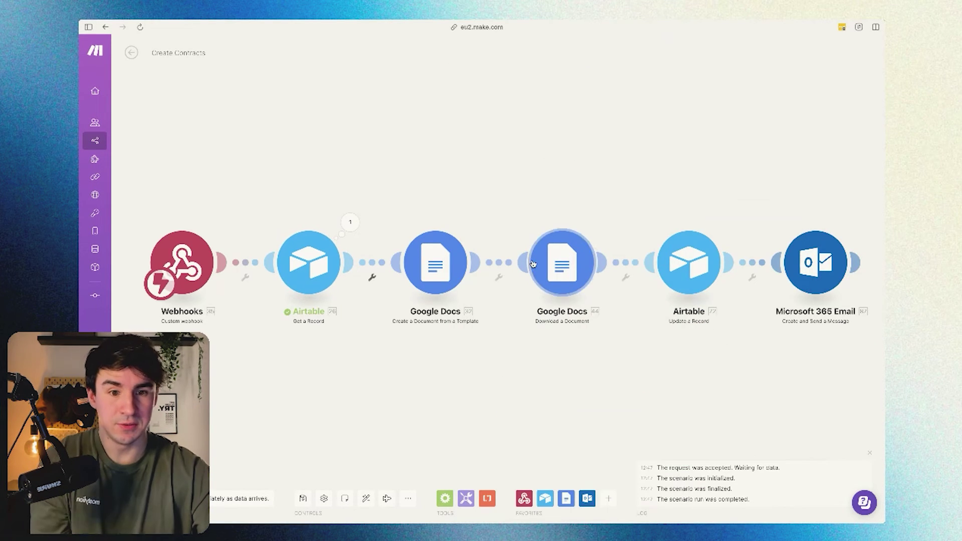
- Review the Download a Document and Microsoft 365 Email module settings, including the subject's data
{"action": "left_click", "coordinate": [557, 251]}
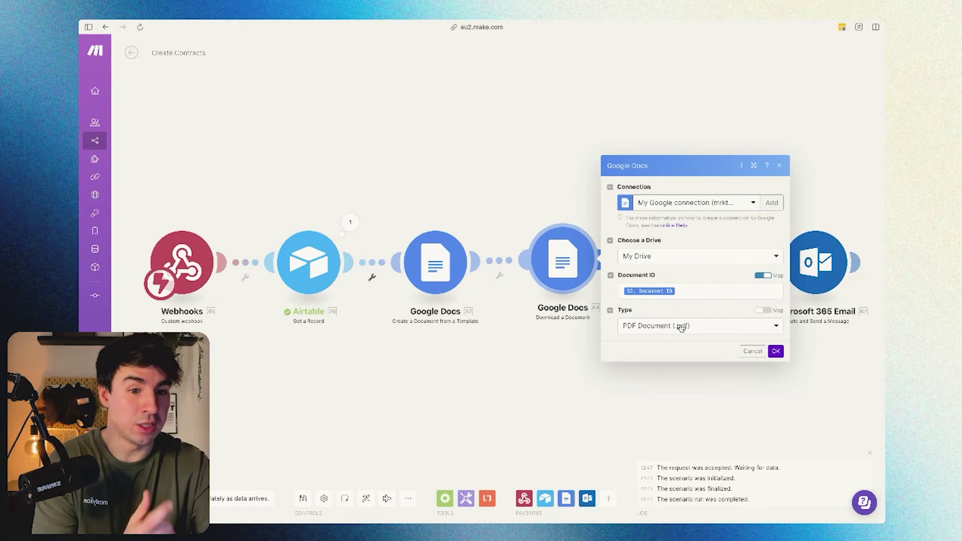
{"action": "left_click", "coordinate": [778, 165]}
{"action": "left_click", "coordinate": [821, 263]}
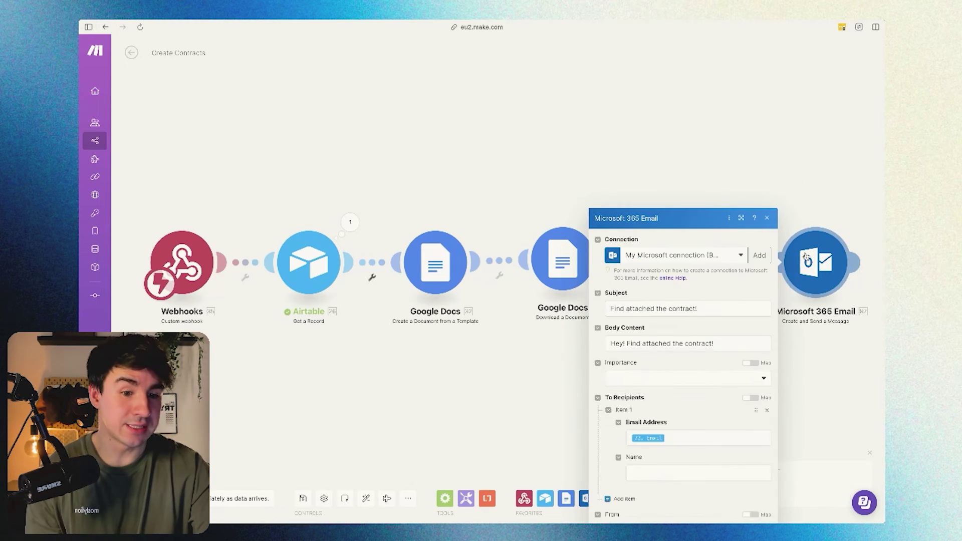
{"action": "scroll", "coordinate": [717, 367], "scroll_direction": "down", "scroll_amount": 1}
{"action": "scroll", "coordinate": [645, 432], "scroll_direction": "up", "scroll_amount": 1}
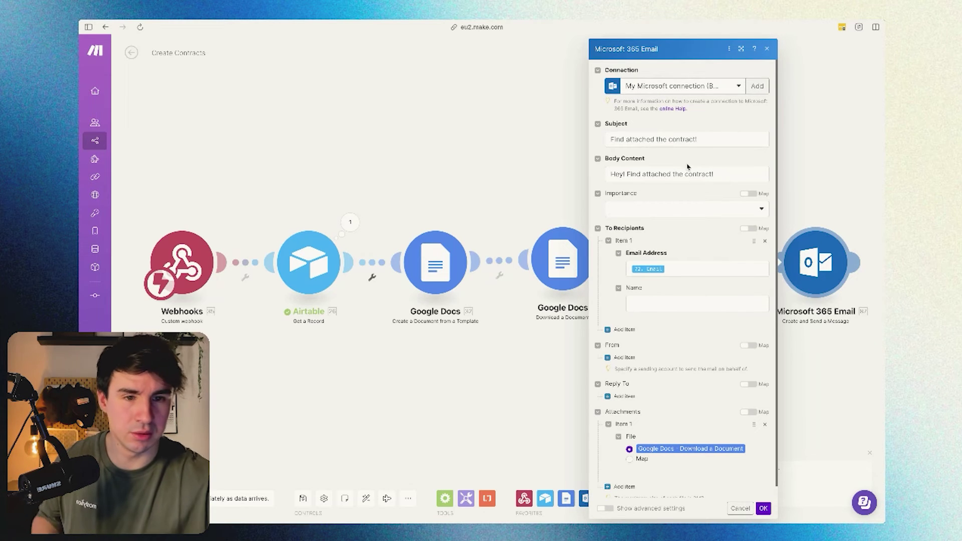
{"action": "left_click", "coordinate": [688, 140]}
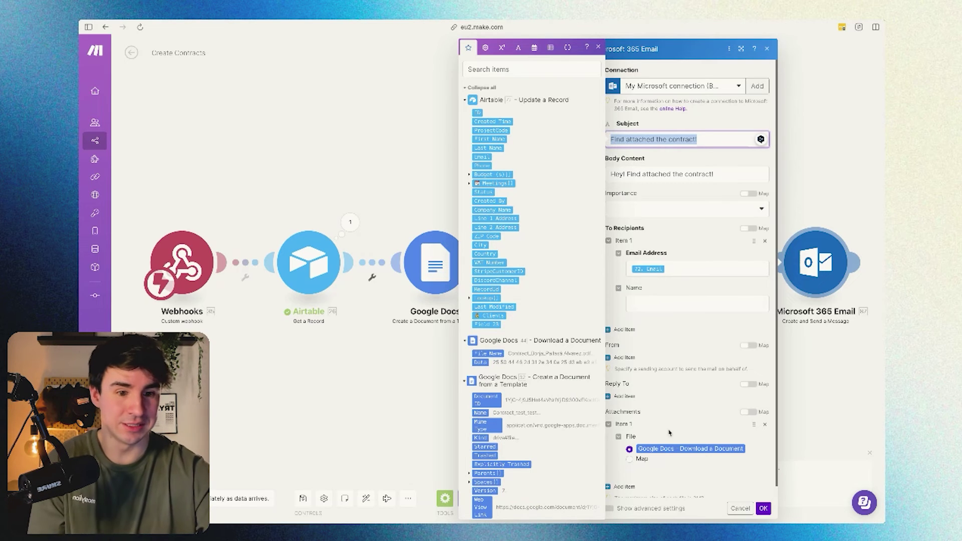
{"action": "left_click", "coordinate": [762, 508]}
- Review the Airtable Update a Record module settings
{"action": "left_click", "coordinate": [704, 254]}
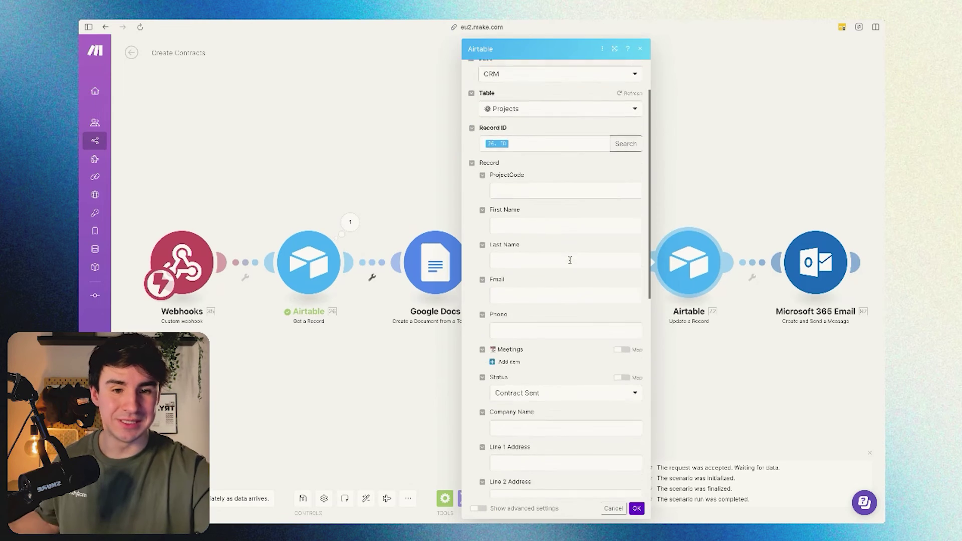
{"action": "scroll", "coordinate": [569, 257], "scroll_direction": "down", "scroll_amount": 3}
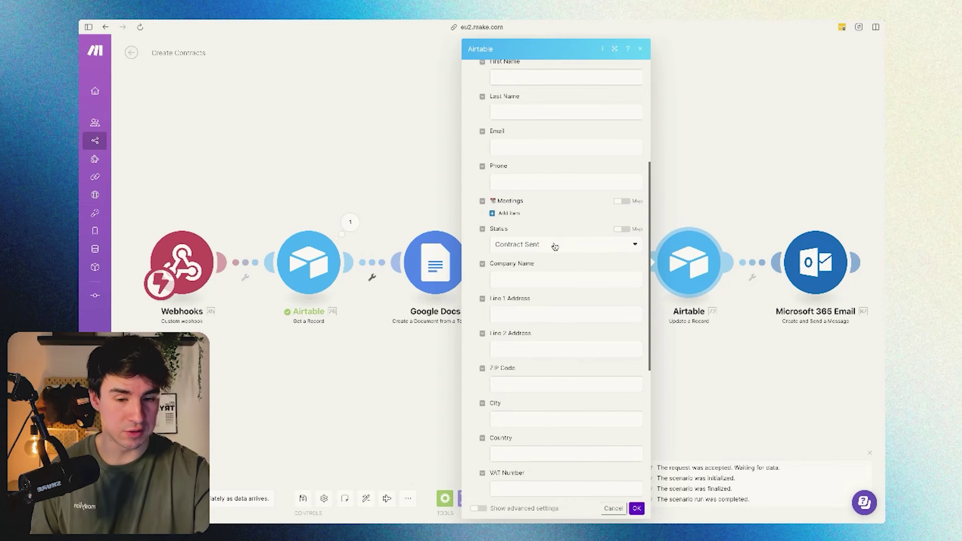
{"action": "scroll", "coordinate": [554, 243], "scroll_direction": "down", "scroll_amount": 3}
{"action": "left_click", "coordinate": [636, 508]}
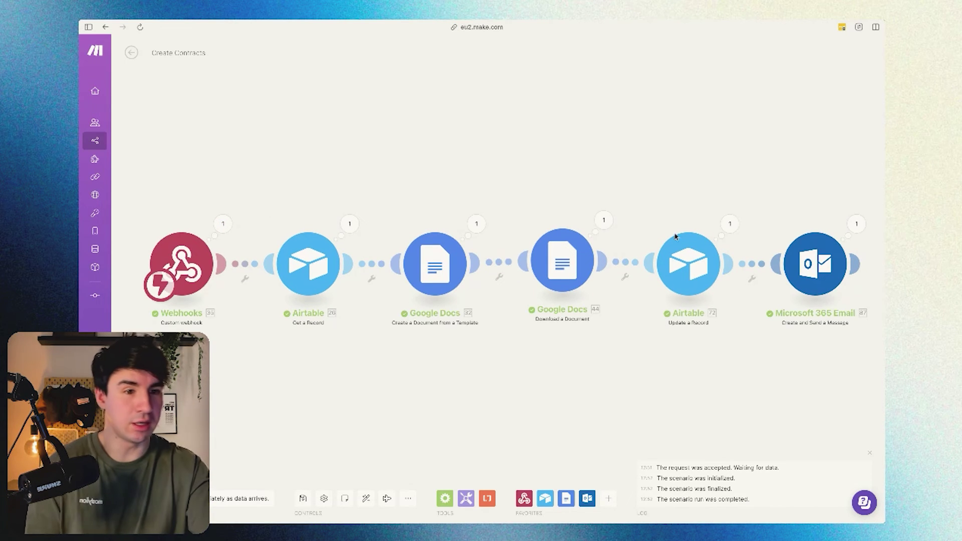
- Check the email run's subject and the attached PDF's file name
{"action": "left_click", "coordinate": [855, 223]}
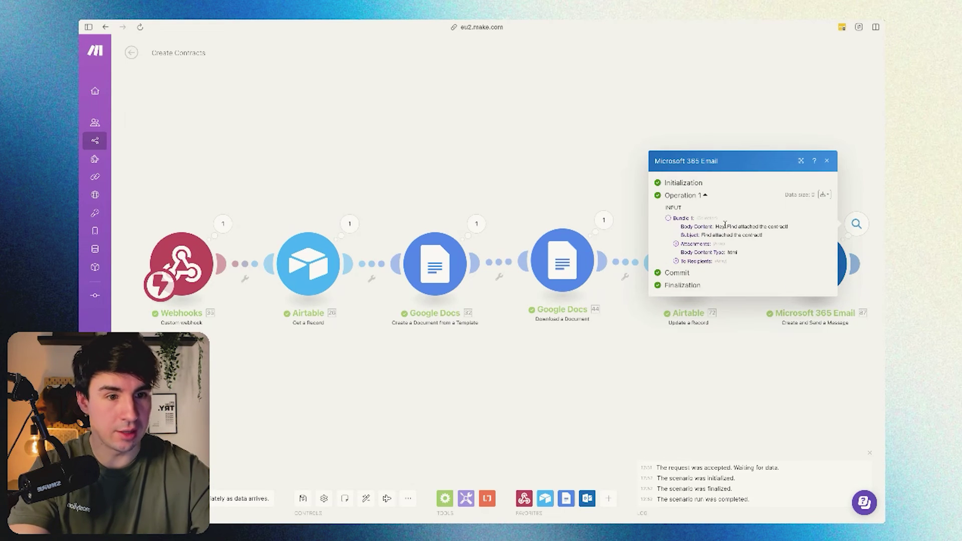
{"action": "left_click_drag", "start_coordinate": [705, 235], "coordinate": [766, 242]}
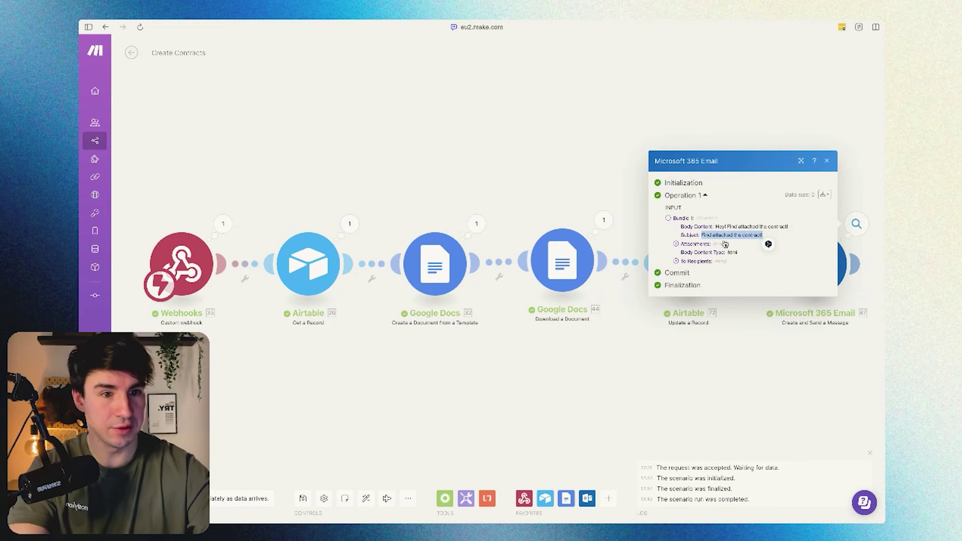
{"action": "left_click", "coordinate": [676, 244]}
{"action": "left_click", "coordinate": [683, 247]}
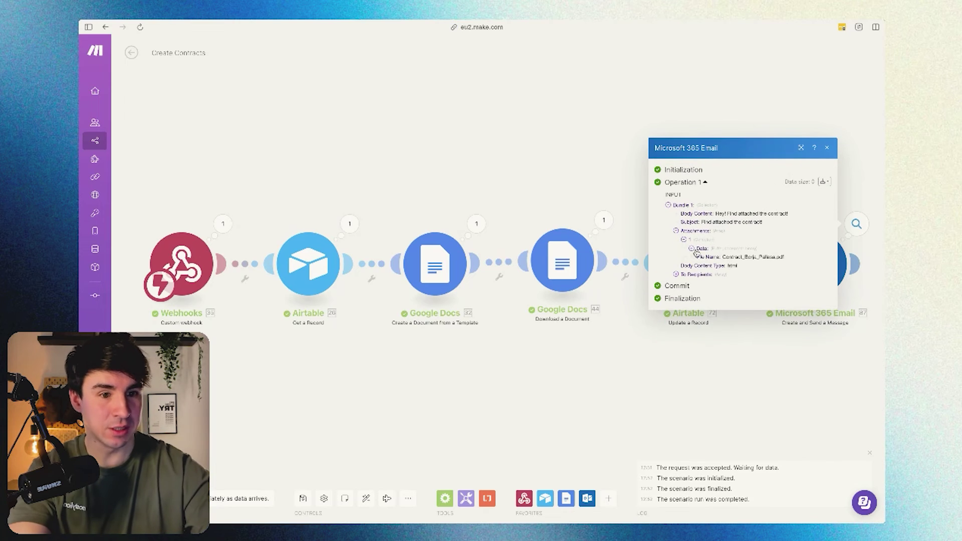
{"action": "left_click_drag", "start_coordinate": [724, 256], "coordinate": [770, 265]}
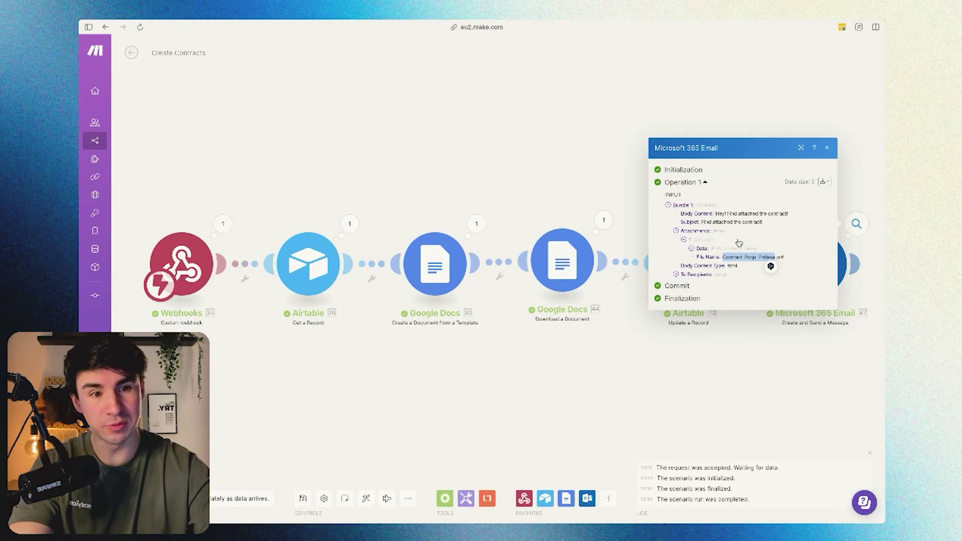
- Copy the generated contract's Web View Link from the Google Docs module output
{"action": "left_click", "coordinate": [476, 223]}
{"action": "scroll", "coordinate": [561, 270], "scroll_direction": "down", "scroll_amount": 3}
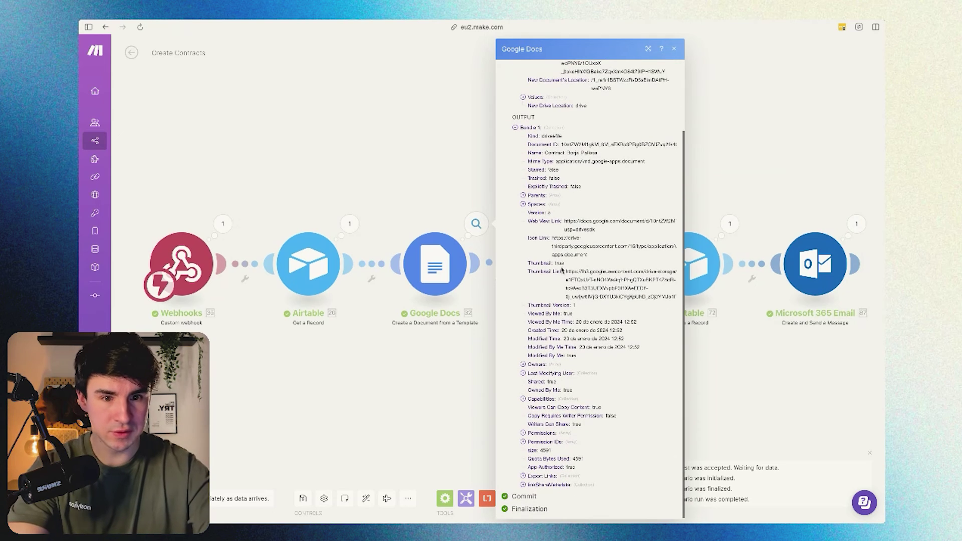
{"action": "left_click_drag", "start_coordinate": [563, 221], "coordinate": [595, 229]}
{"action": "key", "text": "super+c"}
- Open the contract link in a new tab, review the filled-in agreement, and return to CRM | Projects
{"action": "key", "text": "super+t"}
{"action": "key", "text": "super+v"}
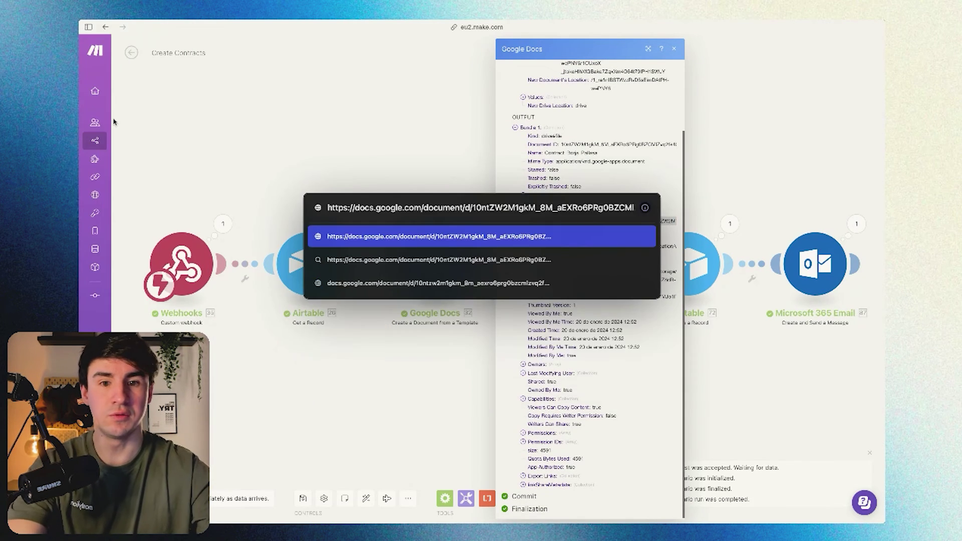
{"action": "key", "text": "Return"}
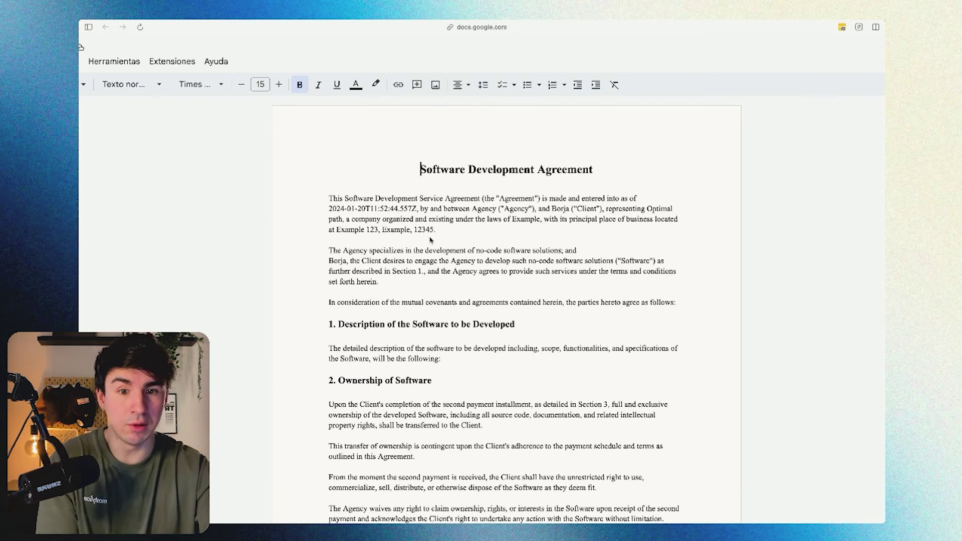
{"action": "scroll", "coordinate": [420, 279], "scroll_direction": "down", "scroll_amount": 5}
{"action": "scroll", "coordinate": [416, 277], "scroll_direction": "up", "scroll_amount": 6}
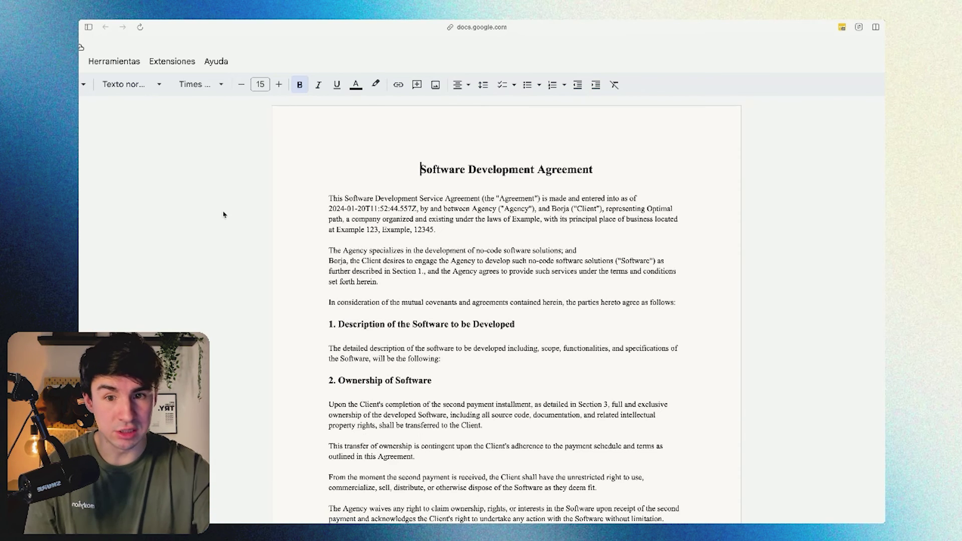
{"action": "mouse_move", "coordinate": [80, 201]}
{"action": "left_click", "coordinate": [128, 199]}
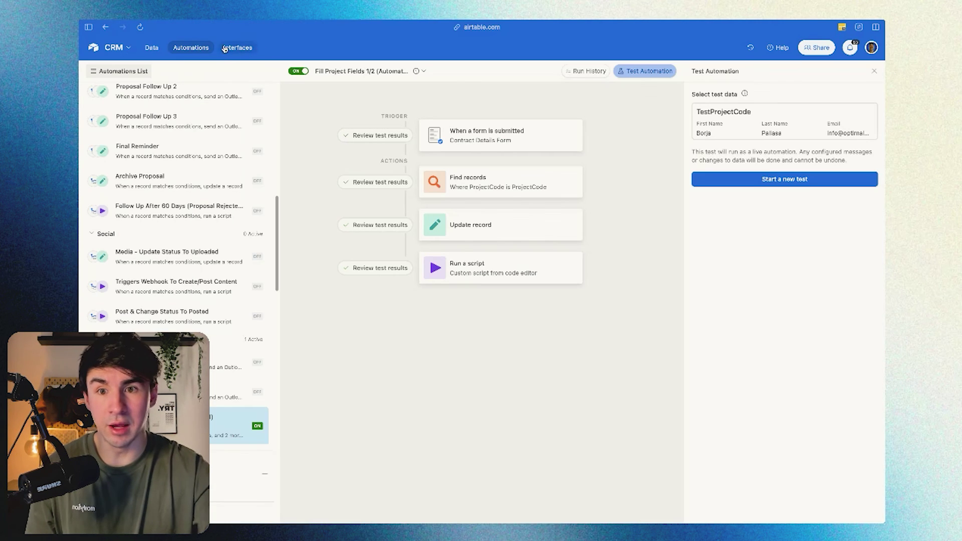
- View the Projects data grid and scroll to the record's Contract Sent status
{"action": "left_click", "coordinate": [152, 48]}
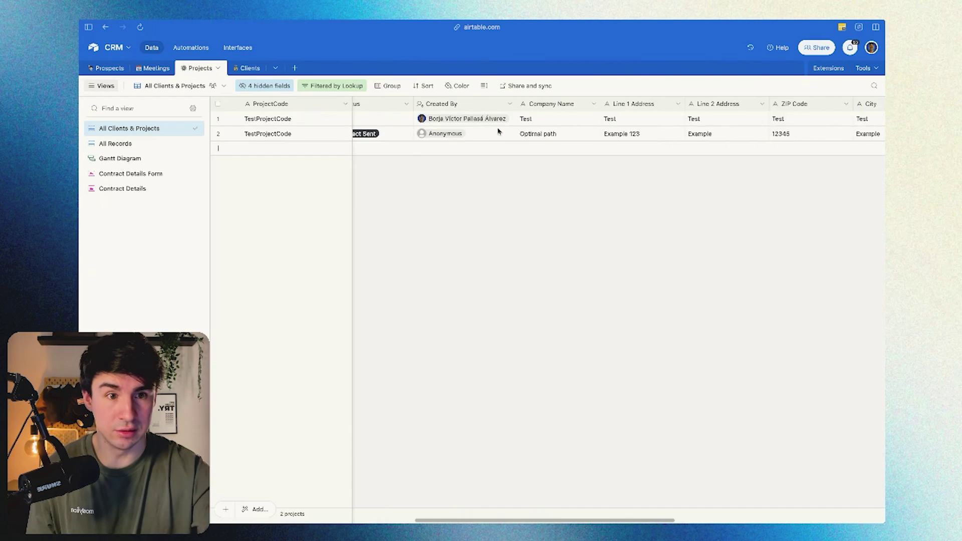
{"action": "scroll", "coordinate": [499, 131], "scroll_direction": "right", "scroll_amount": 2}
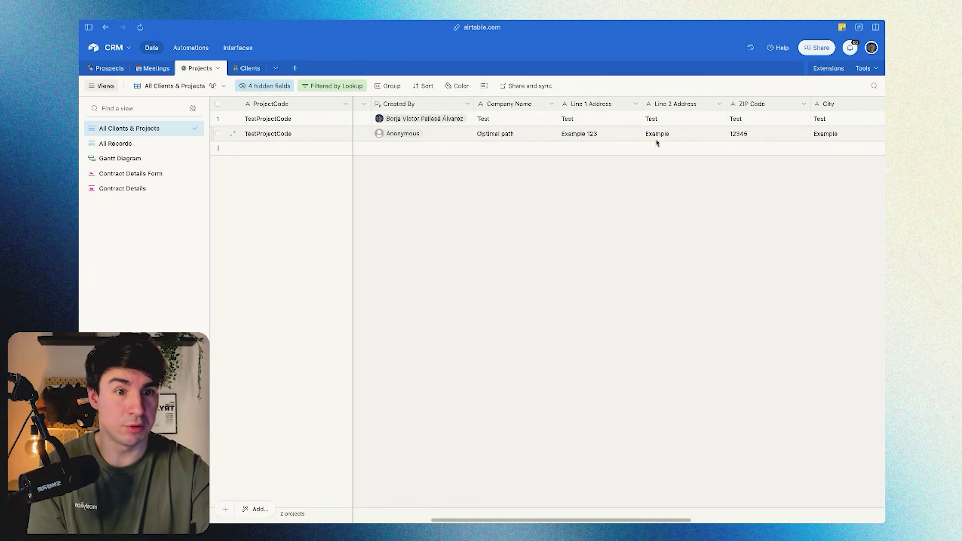
{"action": "scroll", "coordinate": [735, 139], "scroll_direction": "right", "scroll_amount": 2}
{"action": "scroll", "coordinate": [742, 138], "scroll_direction": "left", "scroll_amount": 8}
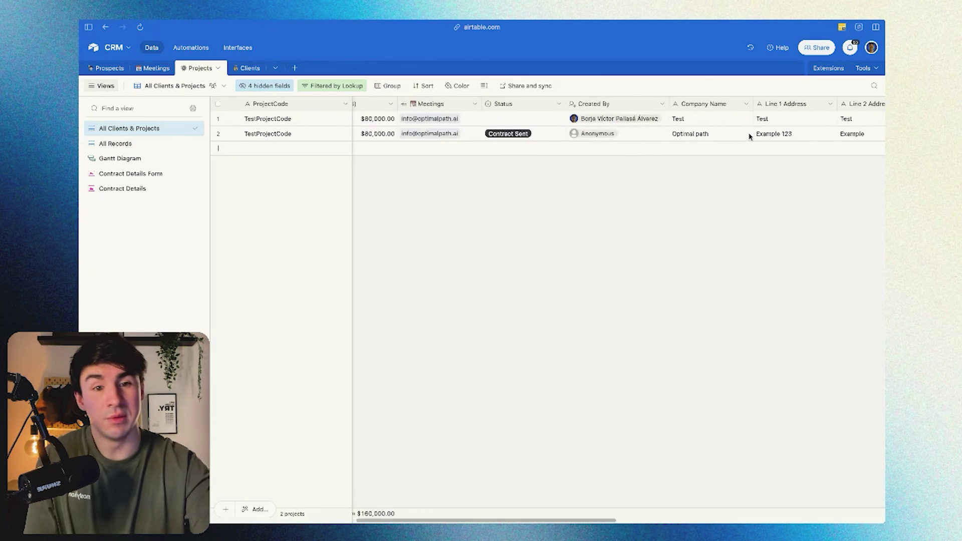
{"action": "scroll", "coordinate": [750, 136], "scroll_direction": "left", "scroll_amount": 2}
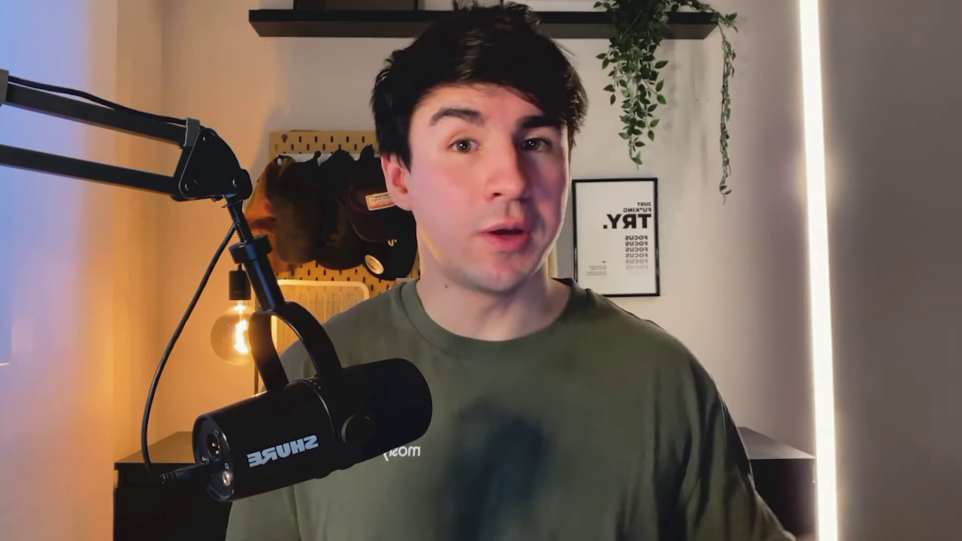
{"action": "scroll", "coordinate": [488, 270], "scroll_direction": "down", "scroll_amount": 5}
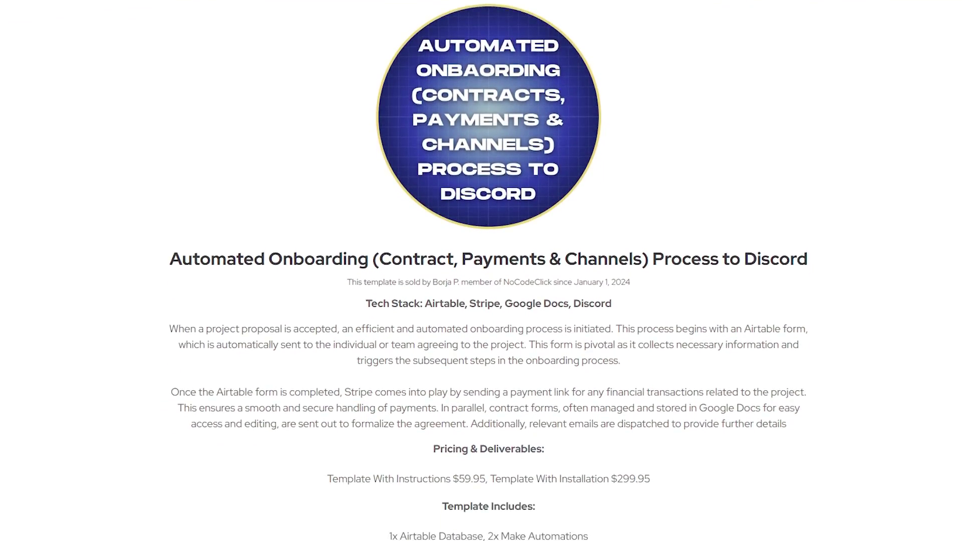
{"action": "scroll", "coordinate": [488, 270], "scroll_direction": "down", "scroll_amount": 2}
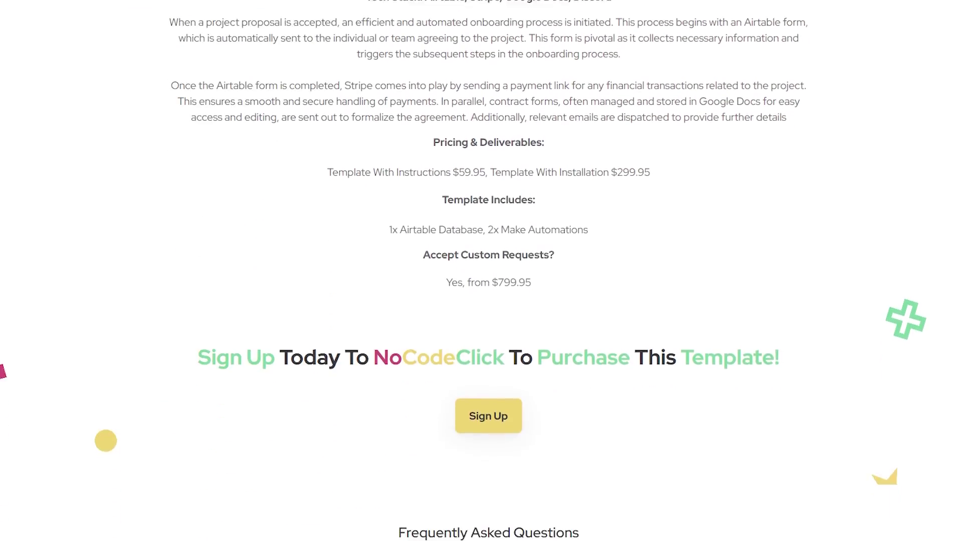